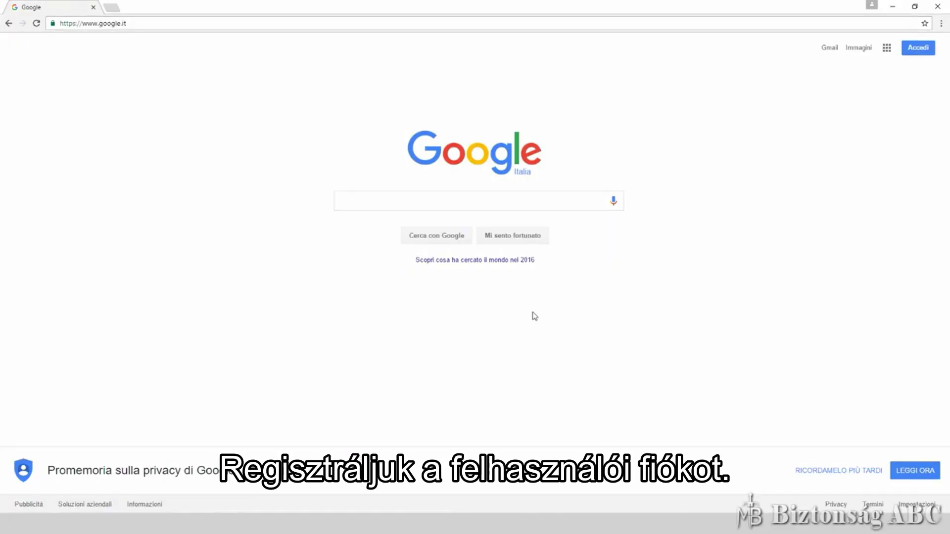
left_click(236, 24)
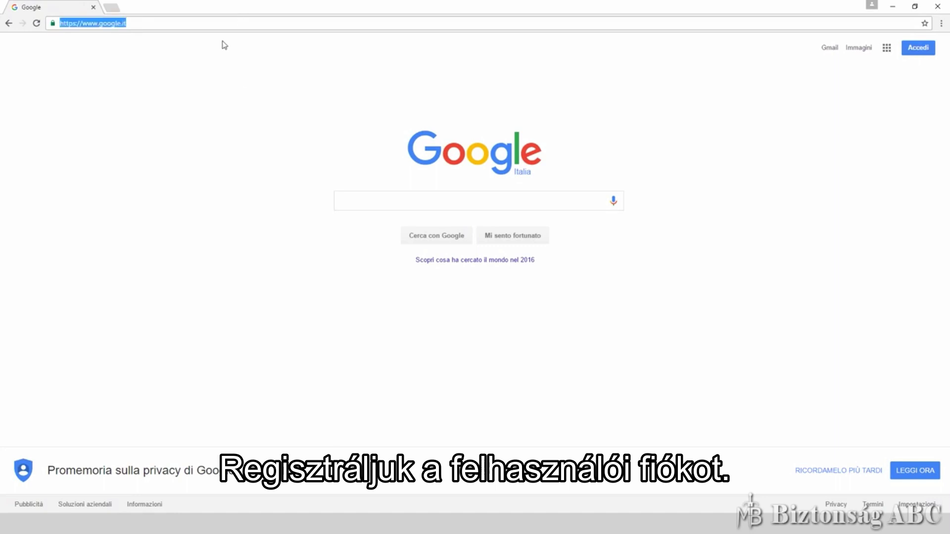
type("www.inimcloud.com")
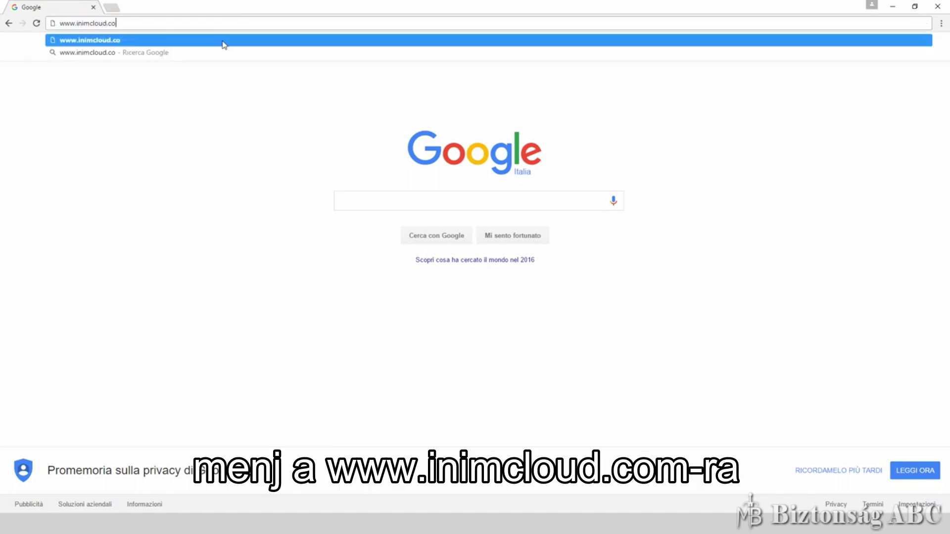
key("Return")
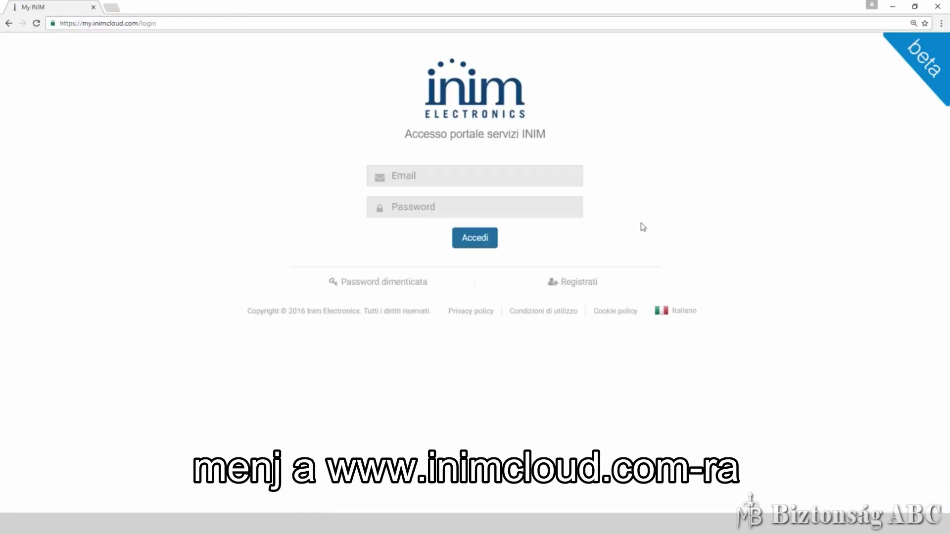
left_click(579, 284)
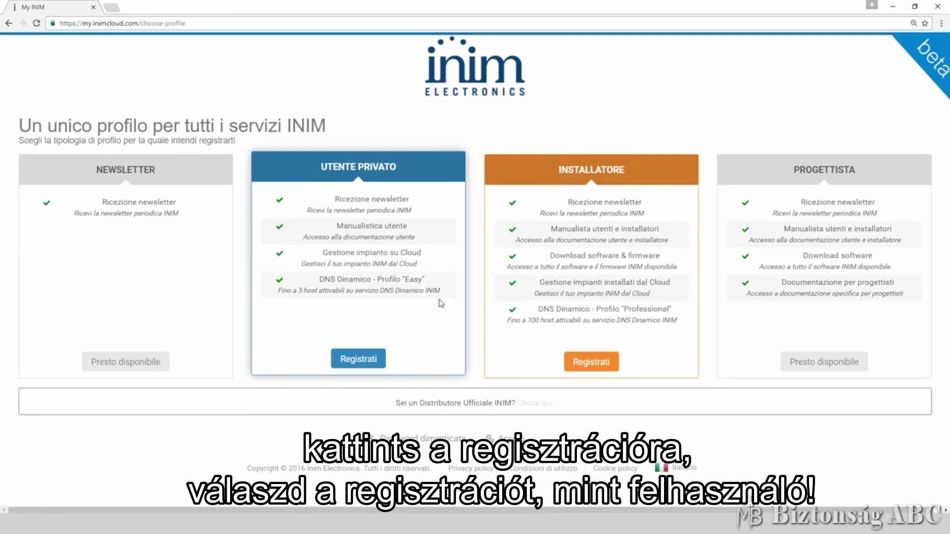
left_click(367, 362)
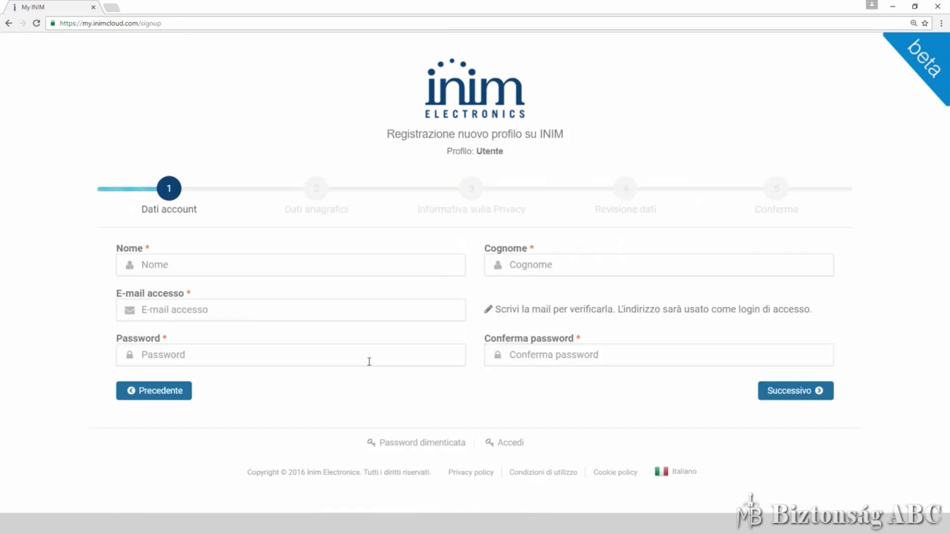
Fill in Dati account with the user's first name, surname, e-mail, password and password confirmation
left_click(262, 267)
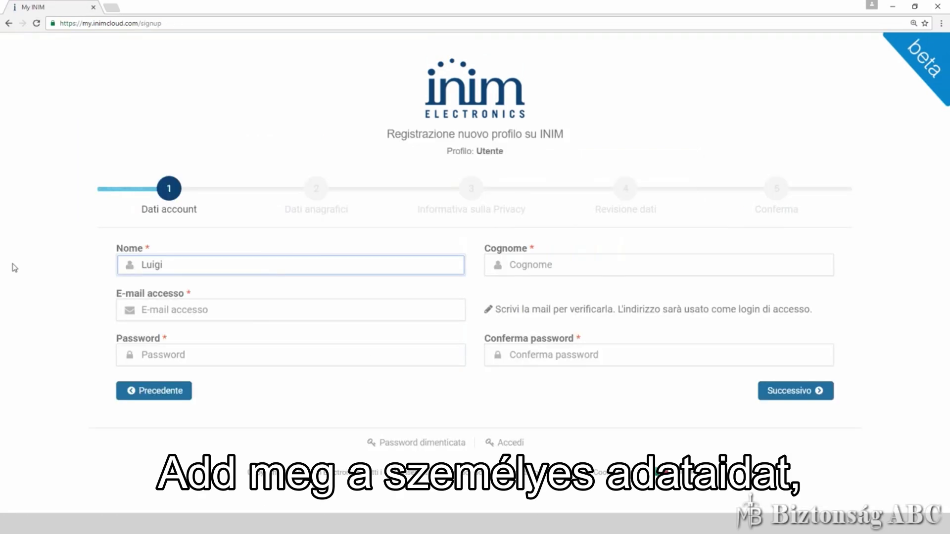
key("Tab")
key("Tab")
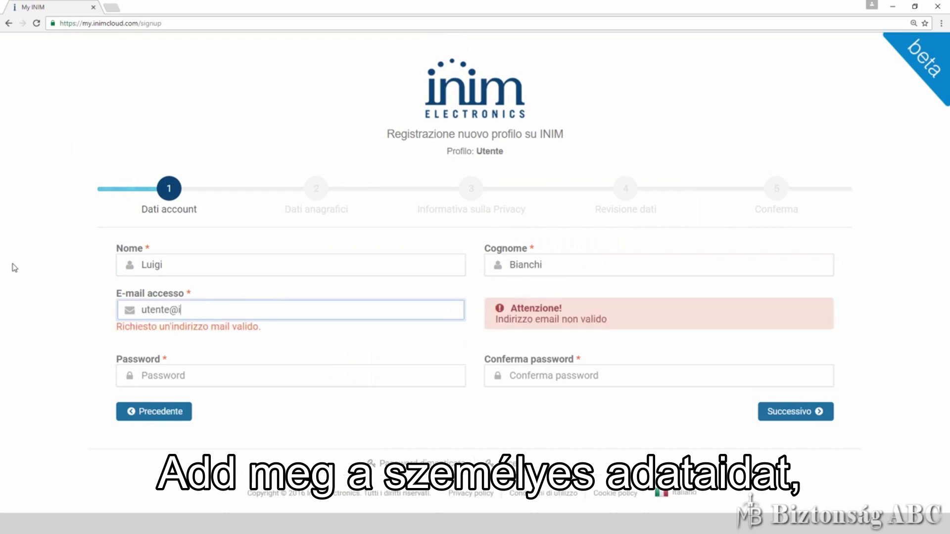
key("Tab")
type("12345678")
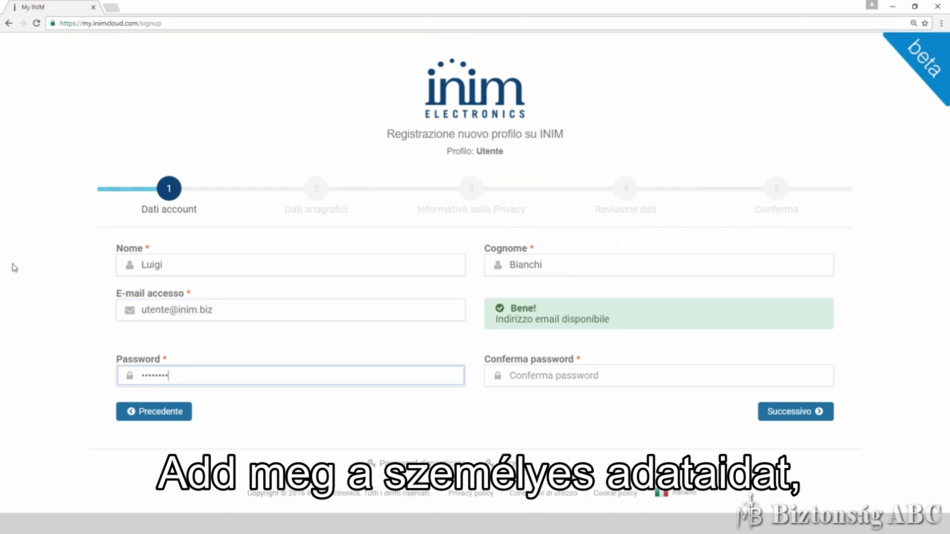
key("Tab")
type("1234")
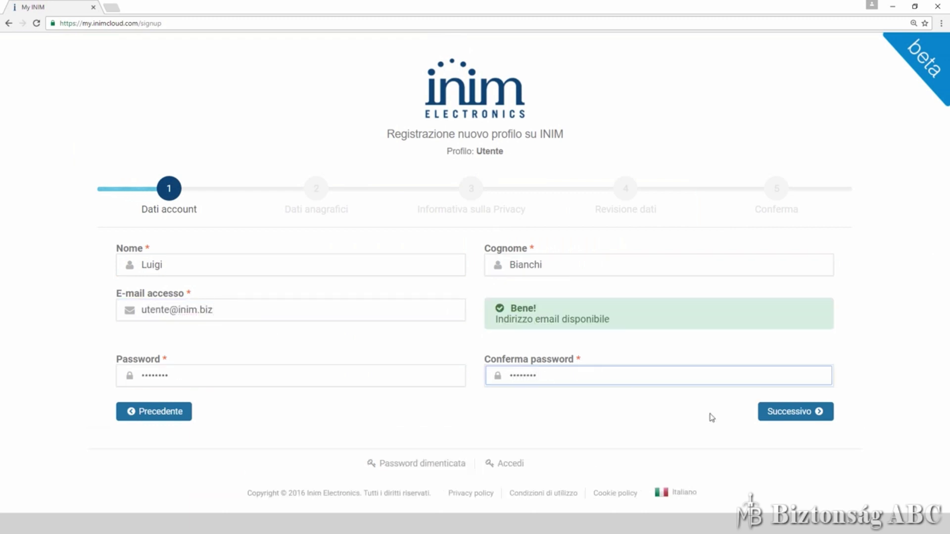
left_click(772, 415)
Enter Dati anagrafici: province, town, street address, phone number and mobile number
left_click(495, 266)
left_click(515, 349)
left_click(742, 266)
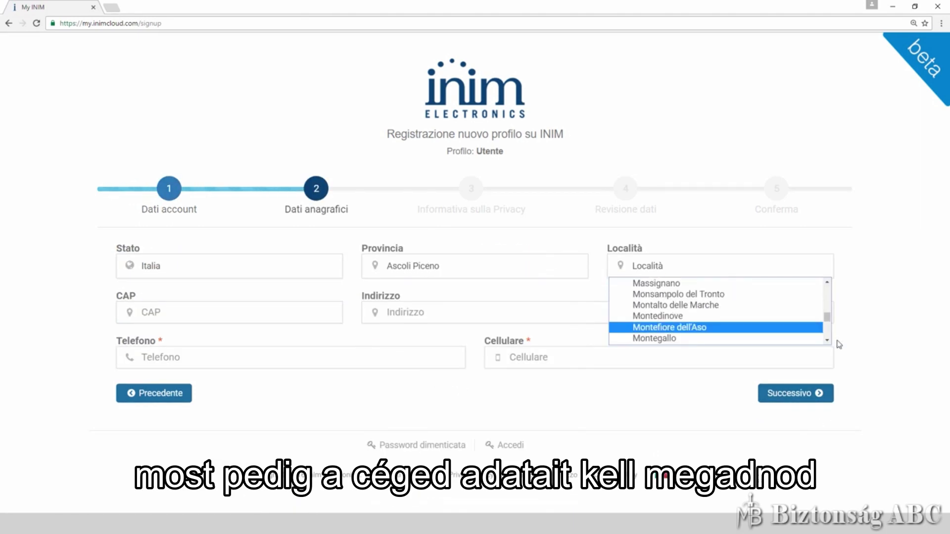
key("Down")
key("Down")
key("Down")
key("Return")
left_click(596, 322)
type("via Roma")
key("Tab")
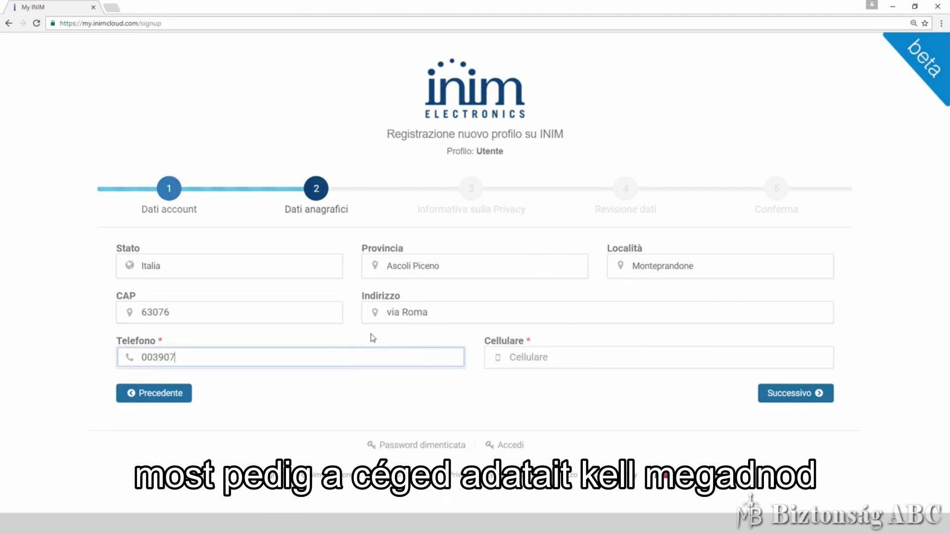
key("Tab")
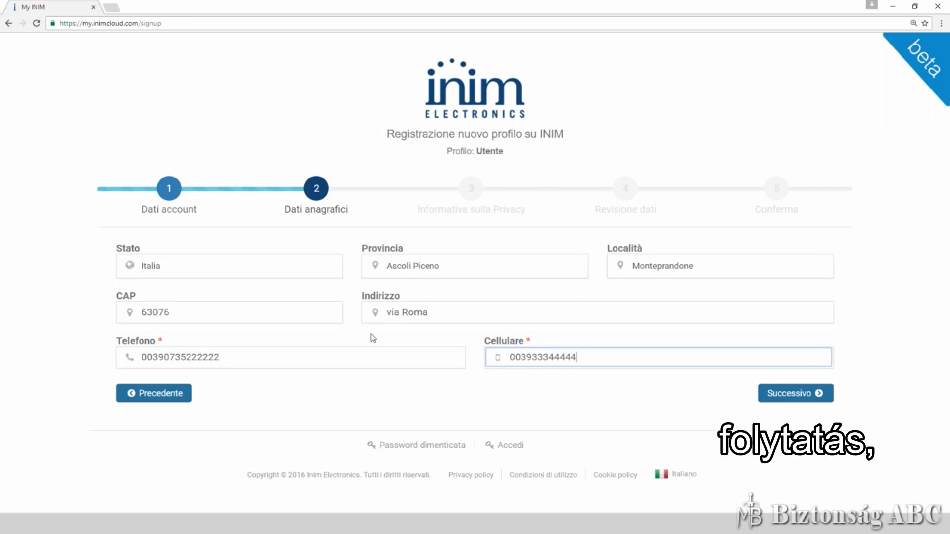
Accept the privacy notice, review the data and submit it with Invia i dati!
left_click(787, 394)
scroll(730, 372, "down", 15)
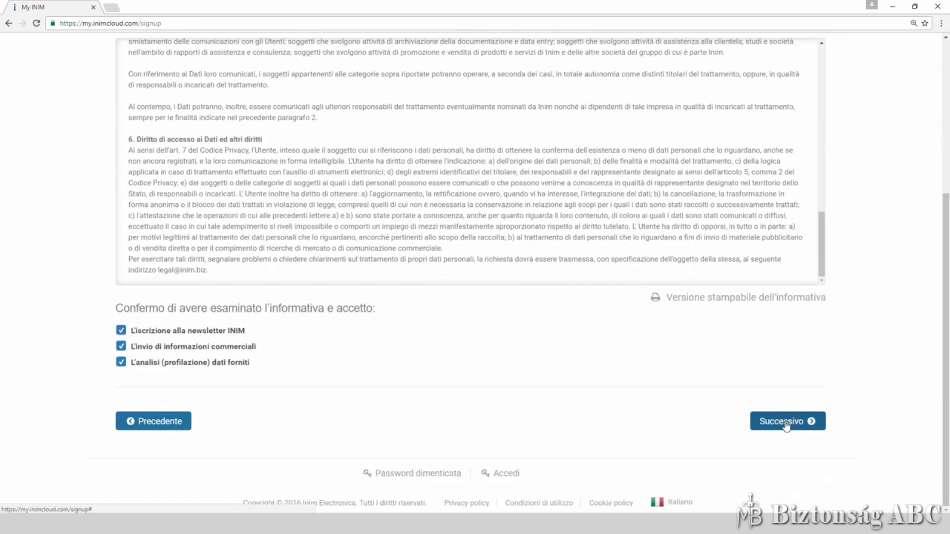
left_click(780, 420)
scroll(715, 366, "down", 1)
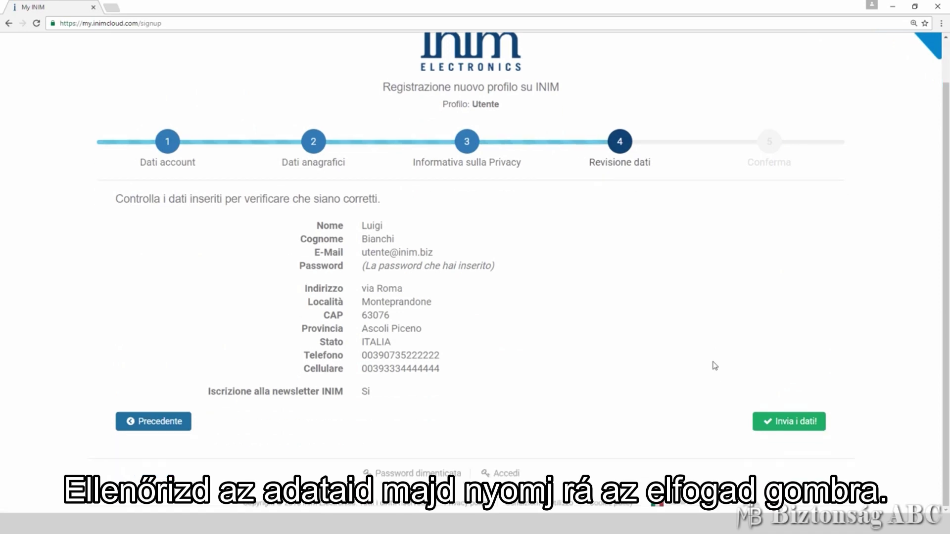
left_click(781, 421)
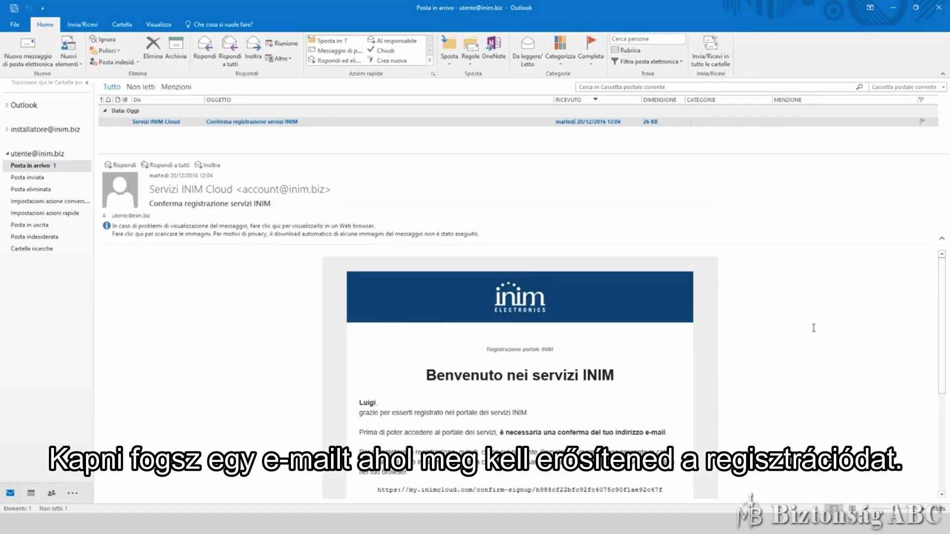
scroll(814, 328, "down", 5)
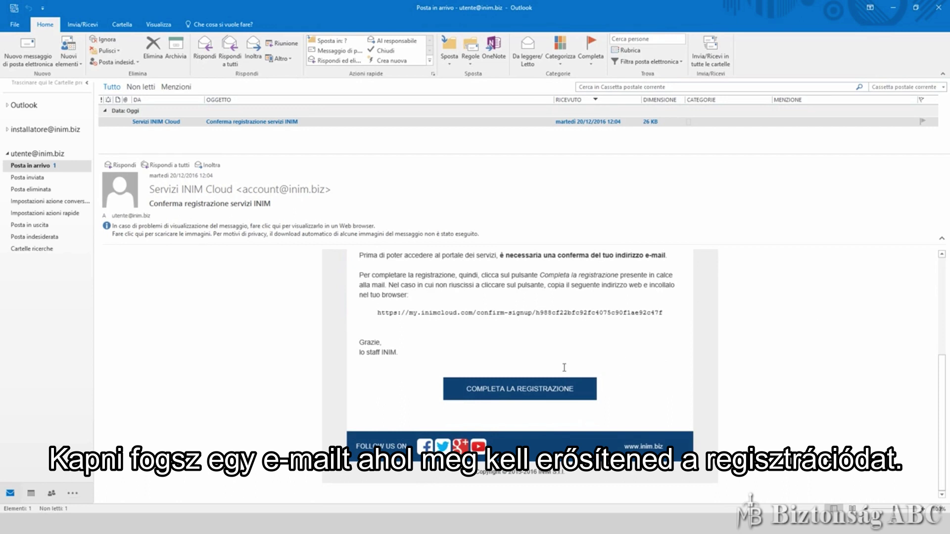
Confirm the registration from the e-mail and sign in with the account's e-mail and password
left_click(515, 393)
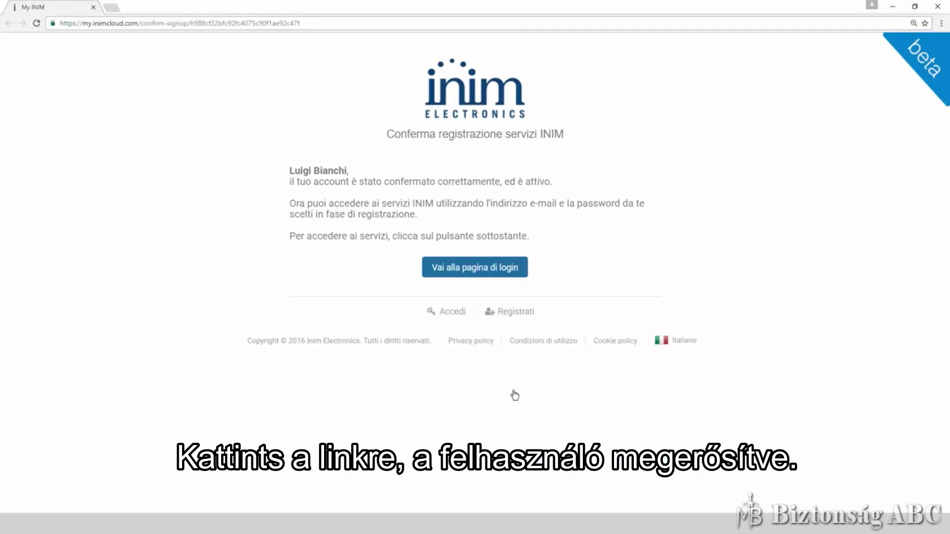
left_click(494, 270)
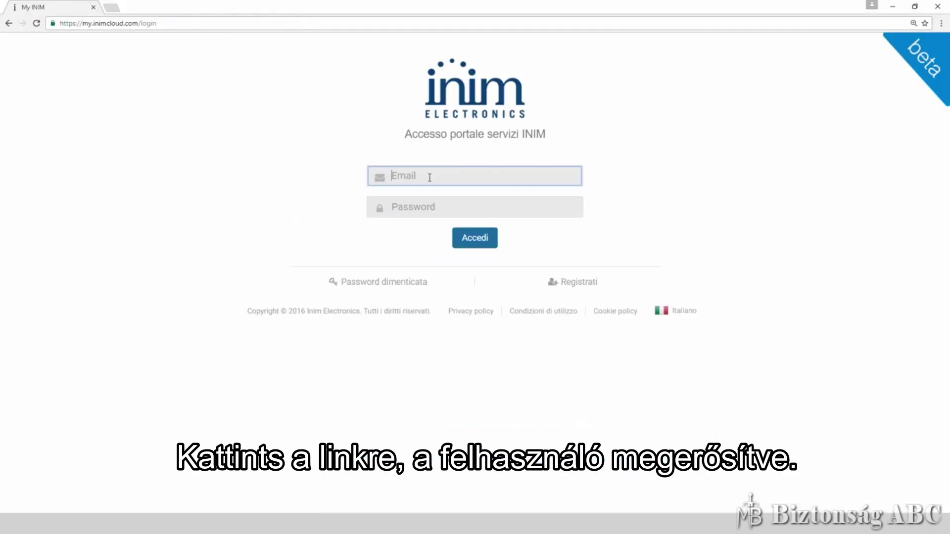
key("Tab")
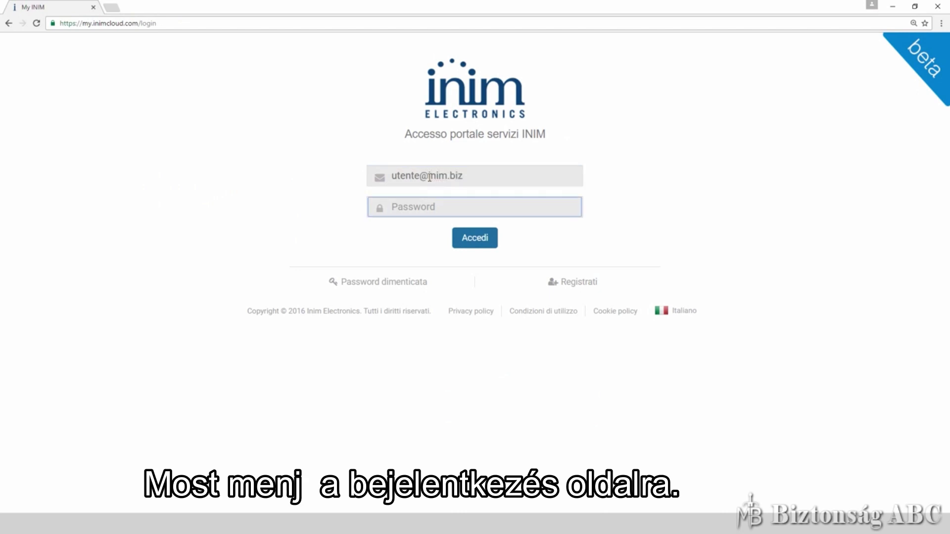
type("********")
left_click(474, 239)
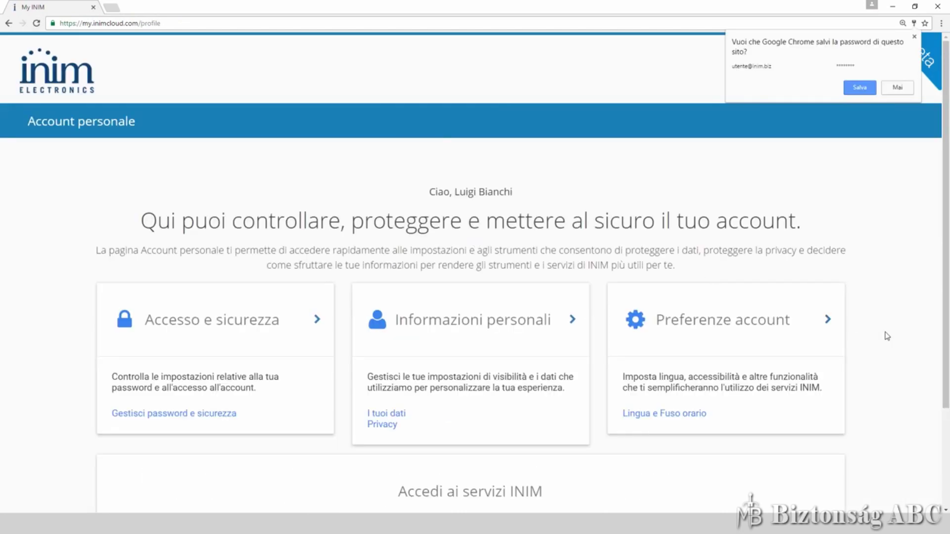
left_click(899, 87)
Launch INIM Cloud with Accedi a INIM Cloud on the account page
scroll(899, 242, "down", 1)
scroll(899, 242, "down", 2)
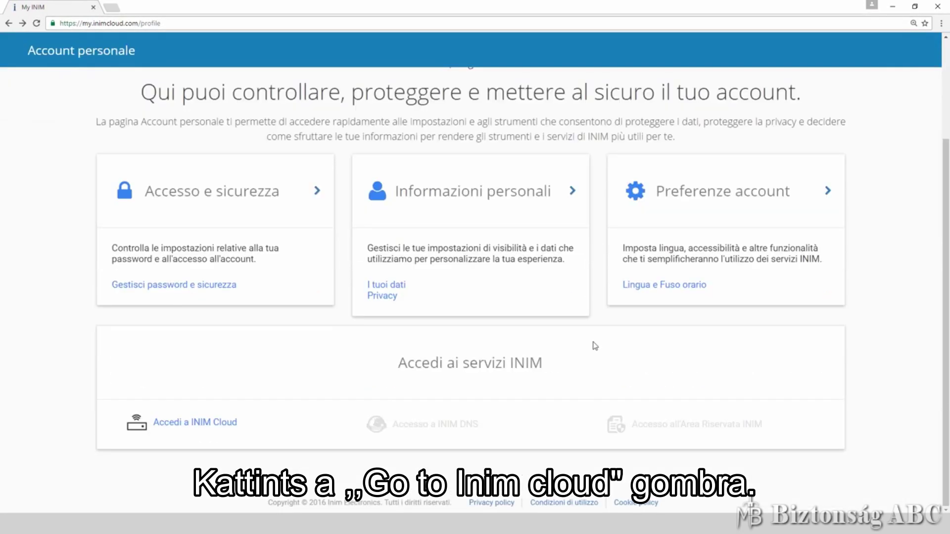
left_click(221, 423)
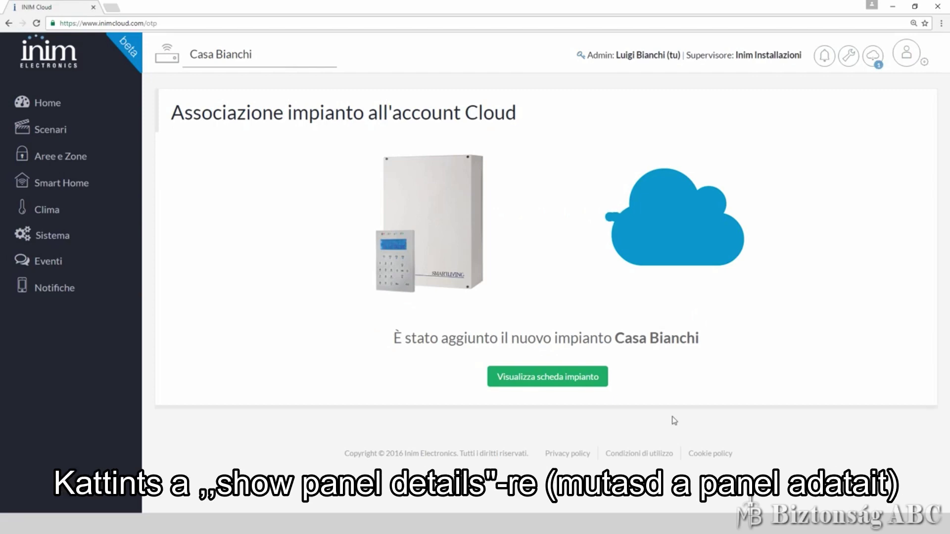
Open the system card with Visualizza scheda impianto and submit the system PIN
left_click(558, 378)
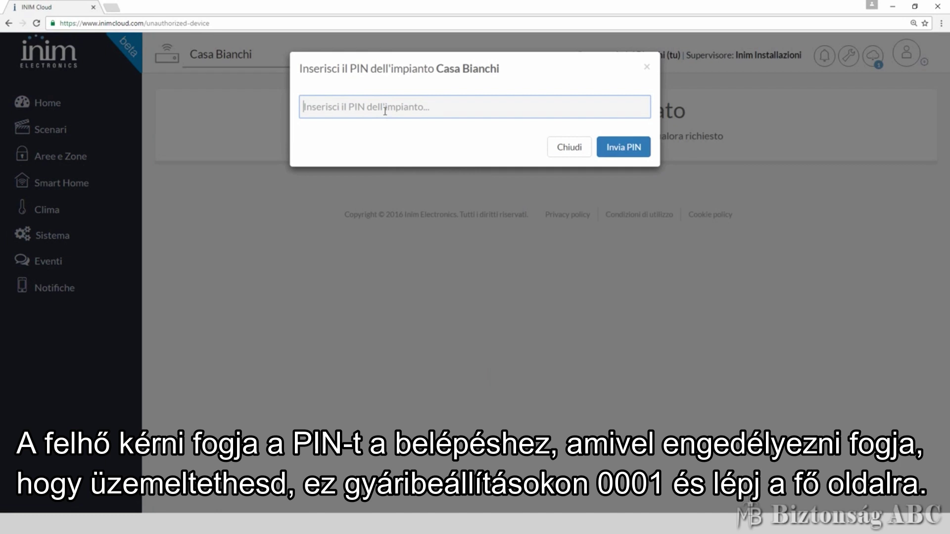
type("0")
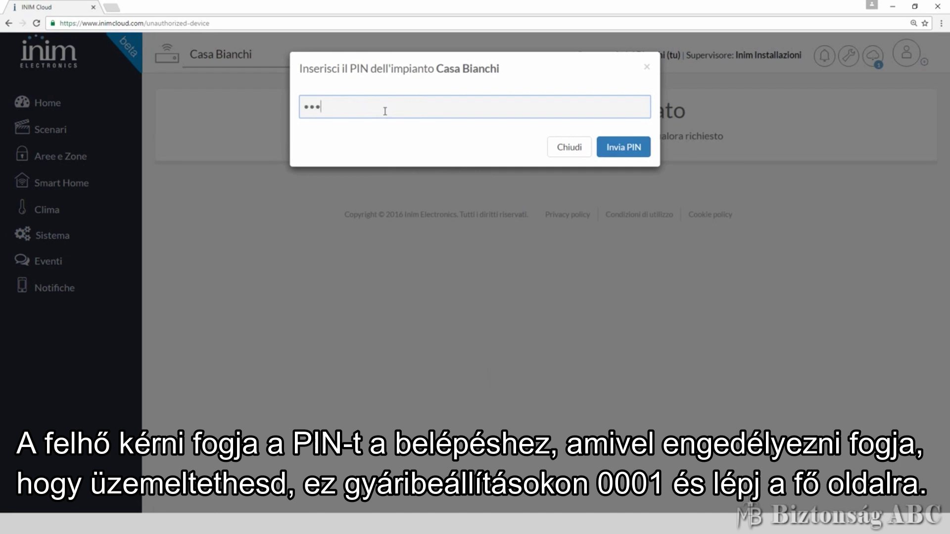
key("Return")
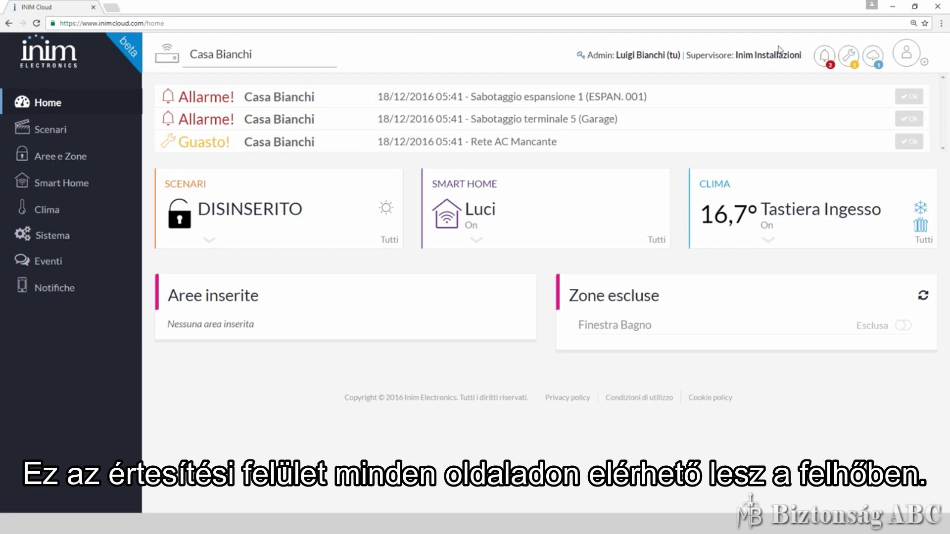
Browse Scenari, Aree e Zone, Smart Home, Clima and Sistema, ending on the Eventi list
left_click(50, 130)
left_click(48, 155)
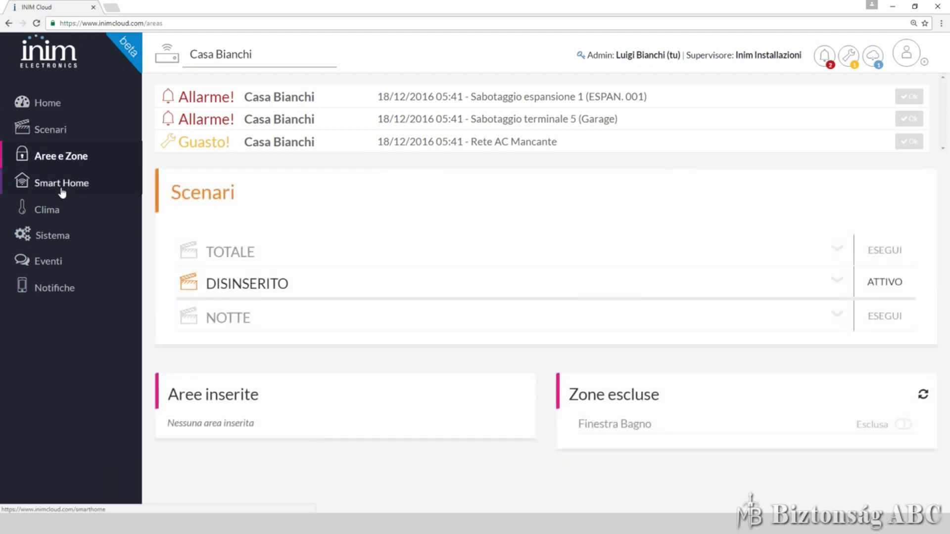
left_click(61, 188)
left_click(50, 211)
left_click(53, 237)
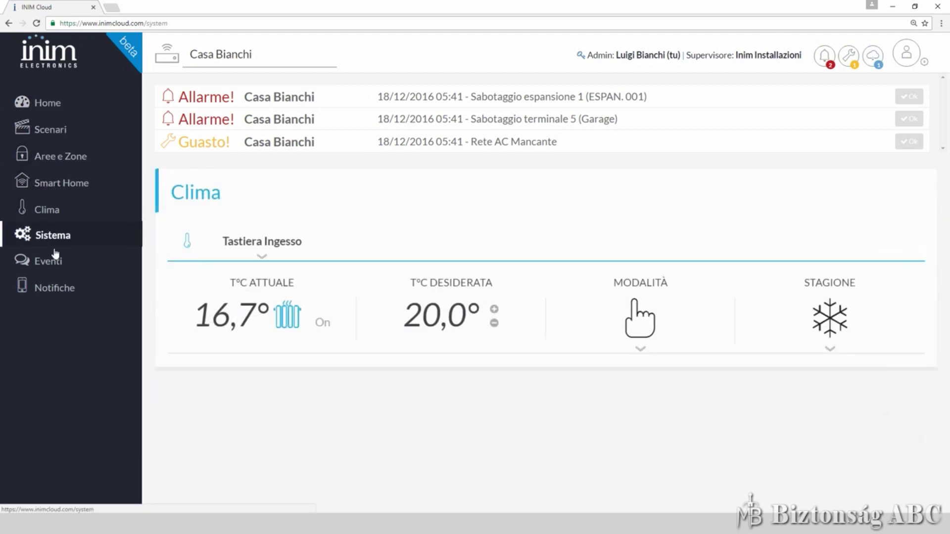
left_click(56, 256)
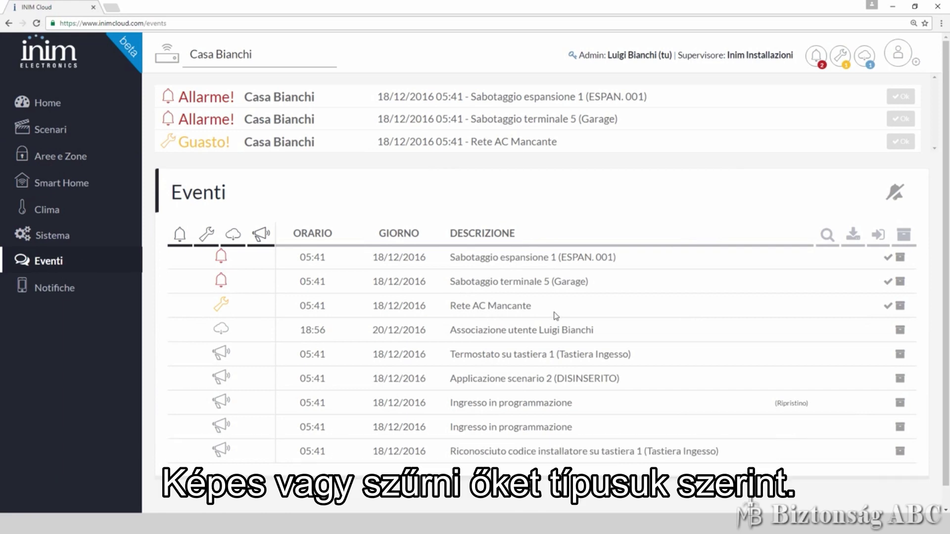
Toggle the fault filter off and on, mark Rete AC Mancante as read, and request silencing alarms
left_click(211, 239)
left_click(211, 238)
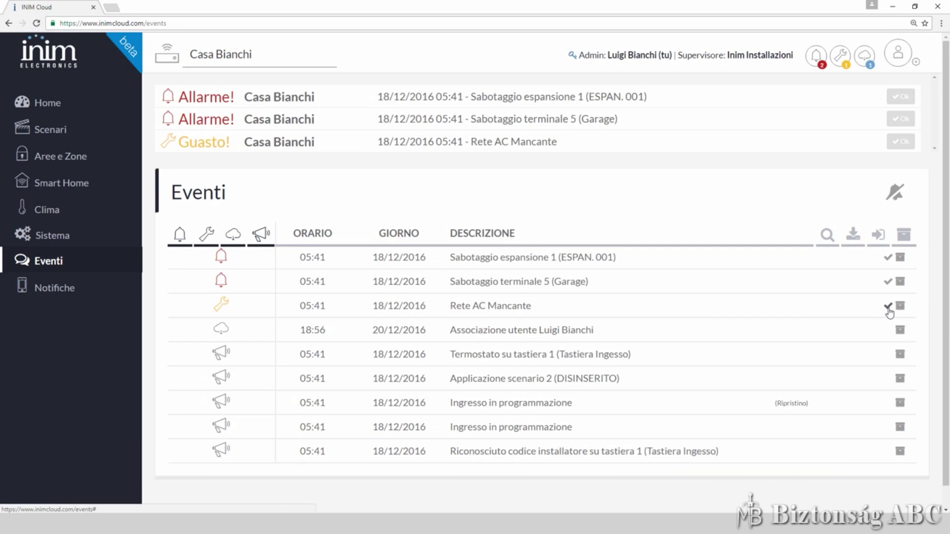
left_click(888, 306)
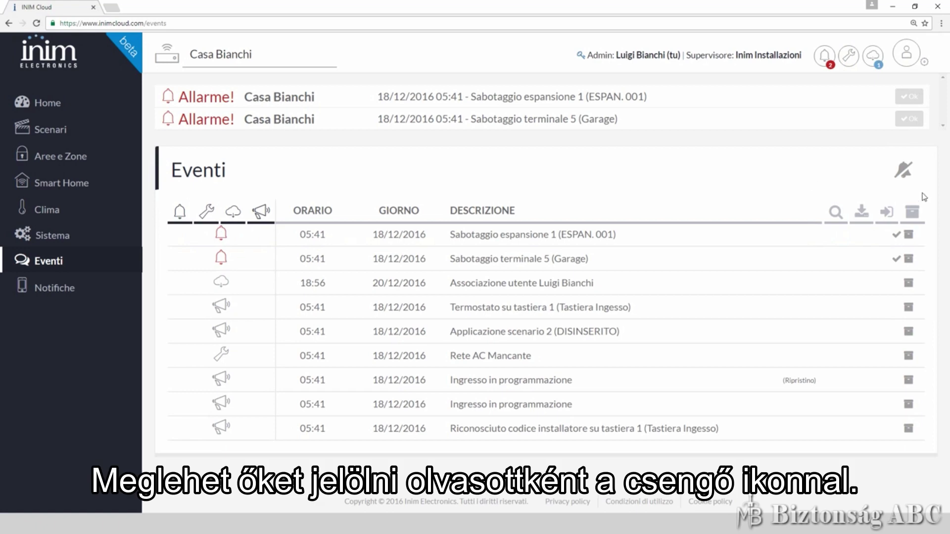
left_click(903, 174)
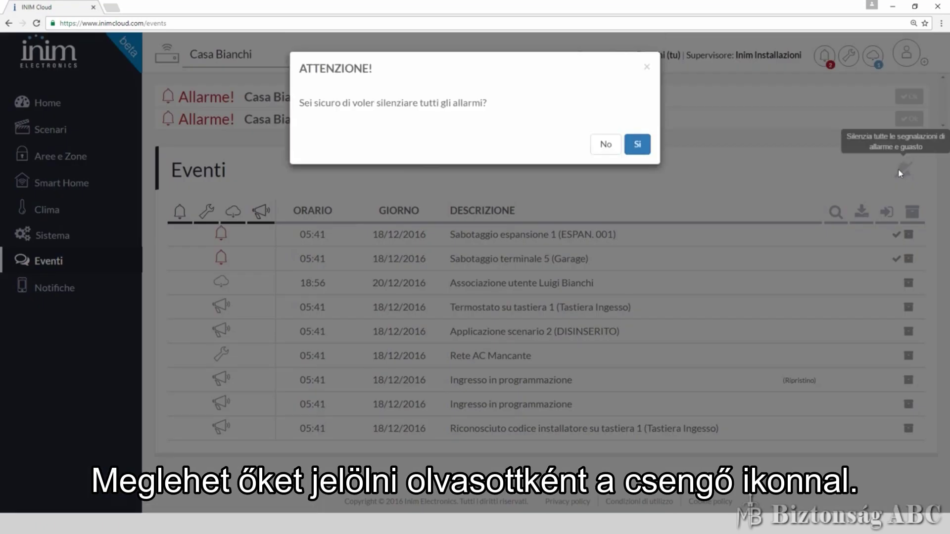
Confirm silencing all alarms with Sì and clear the unread cloud event notification
left_click(647, 149)
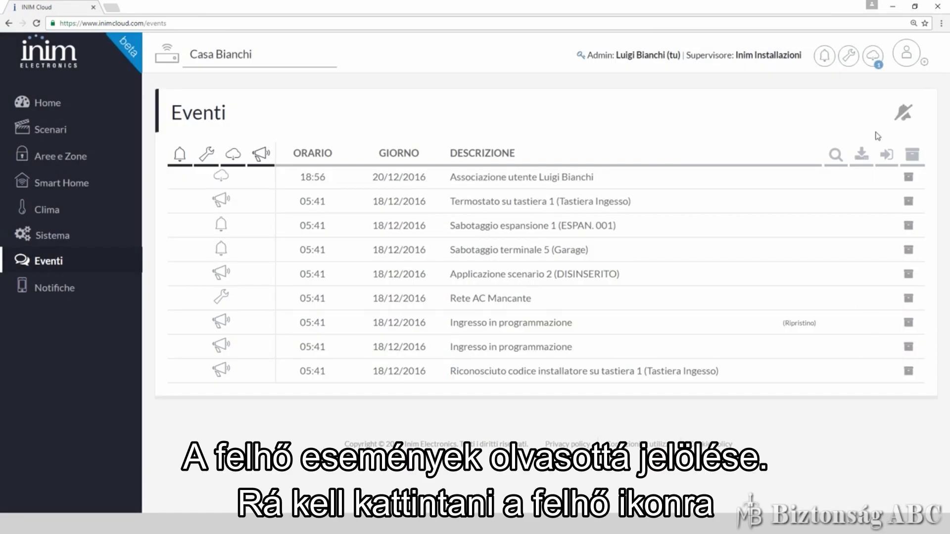
left_click(874, 61)
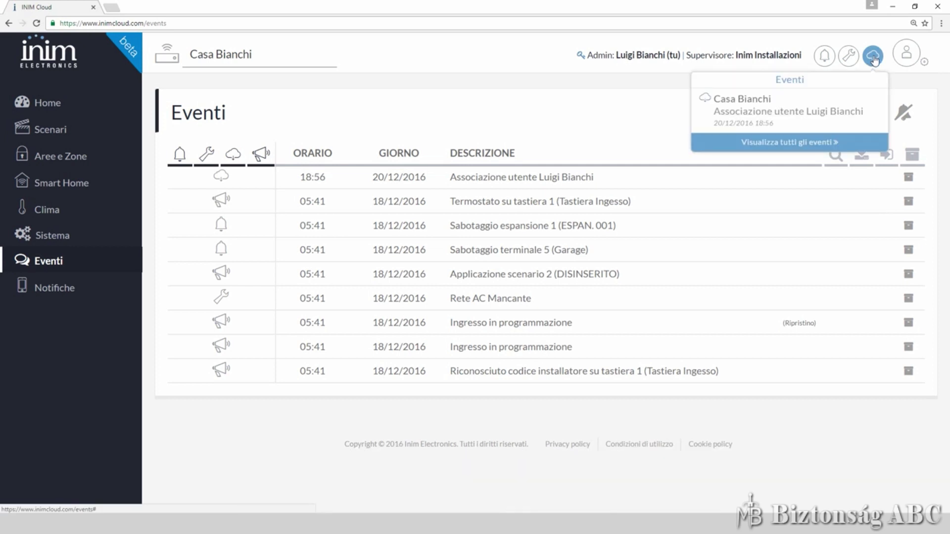
left_click(856, 442)
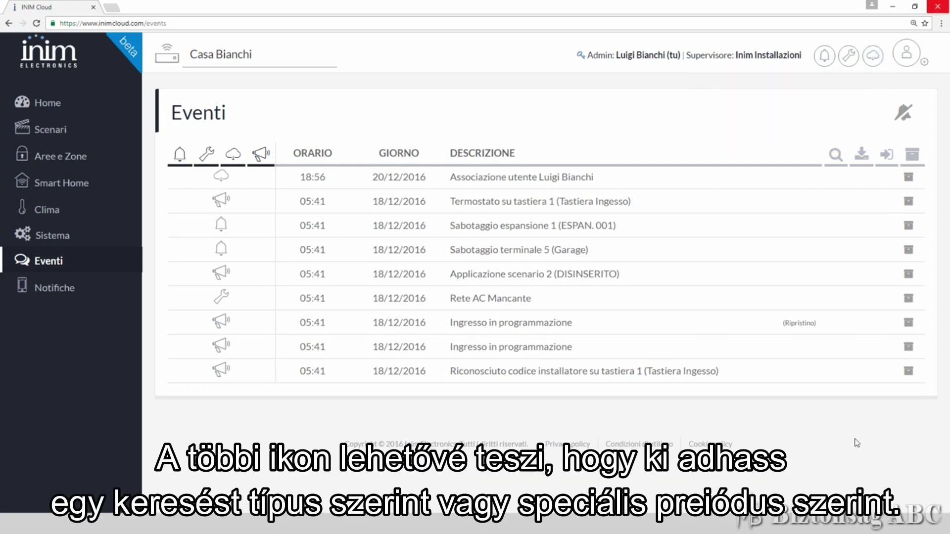
Open and close the event search filters and the control panel event log
left_click(838, 158)
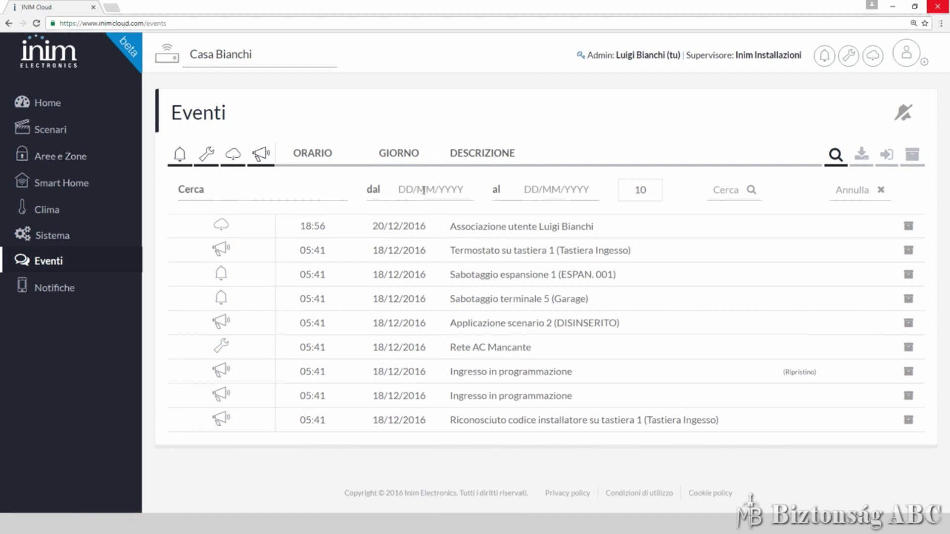
left_click(869, 156)
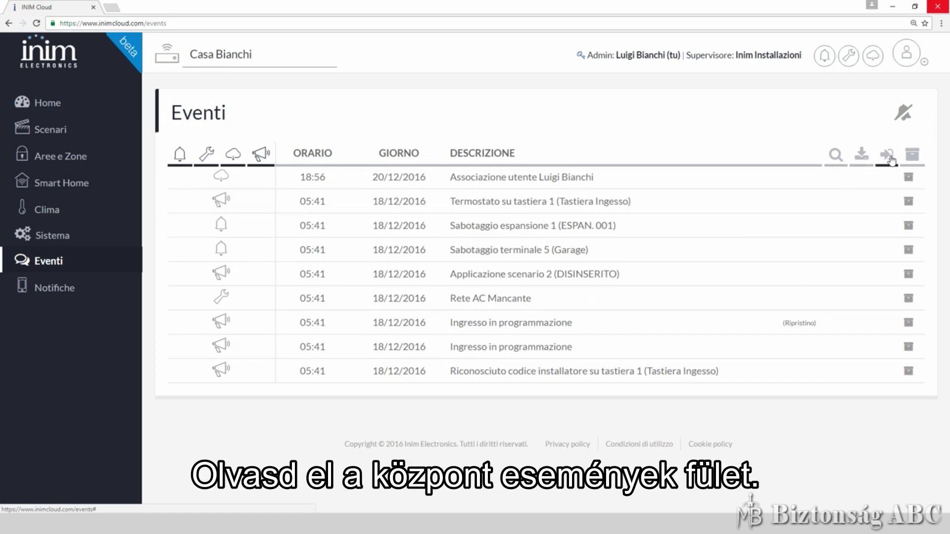
left_click(888, 158)
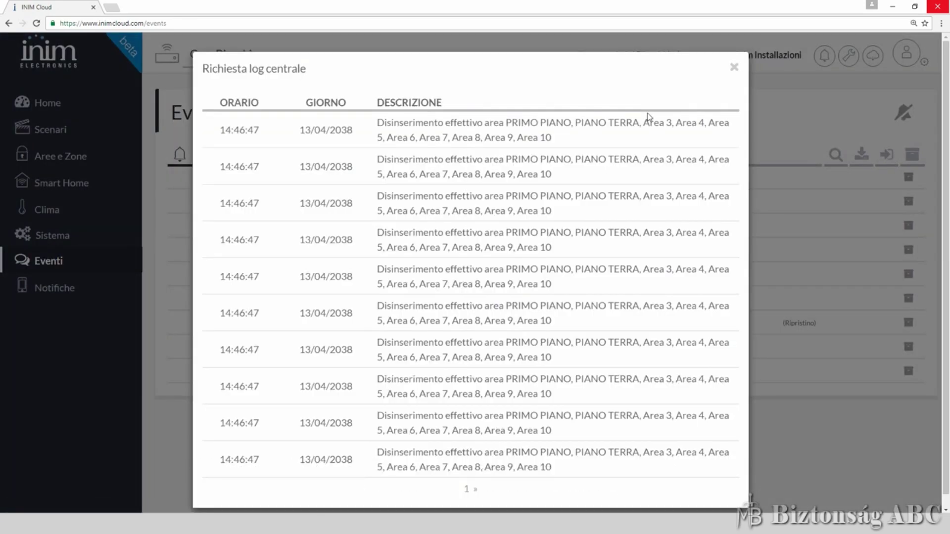
left_click(734, 67)
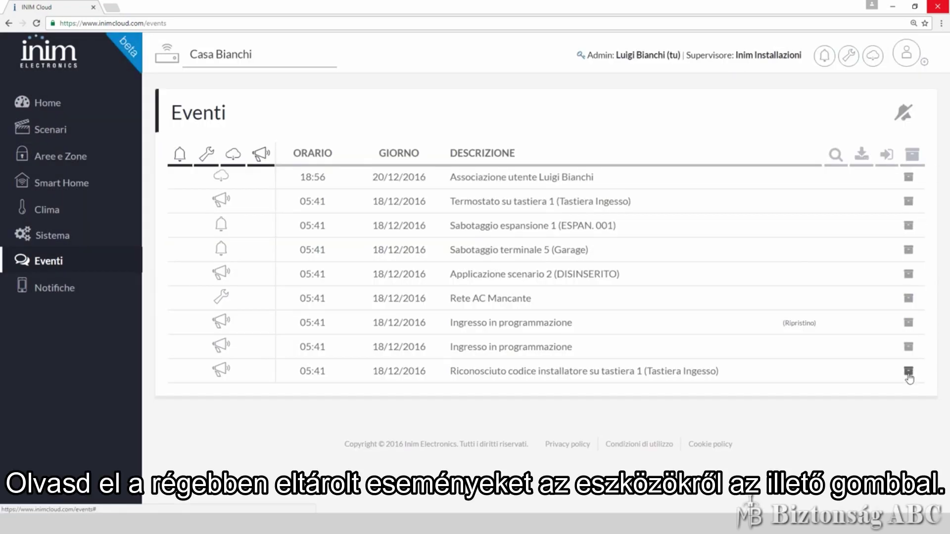
Archive the installer-code recognition event, view the archived events, and return to the full list
left_click(909, 376)
left_click(637, 157)
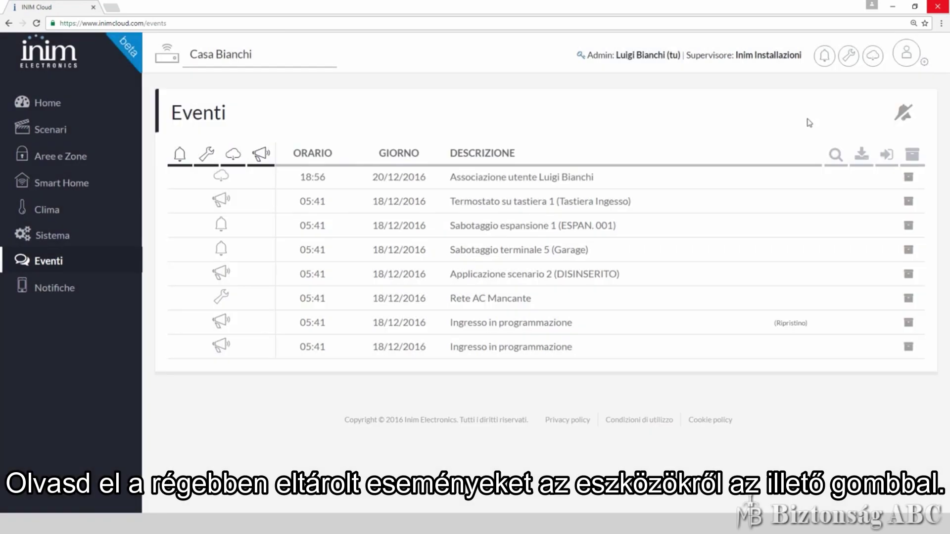
left_click(913, 156)
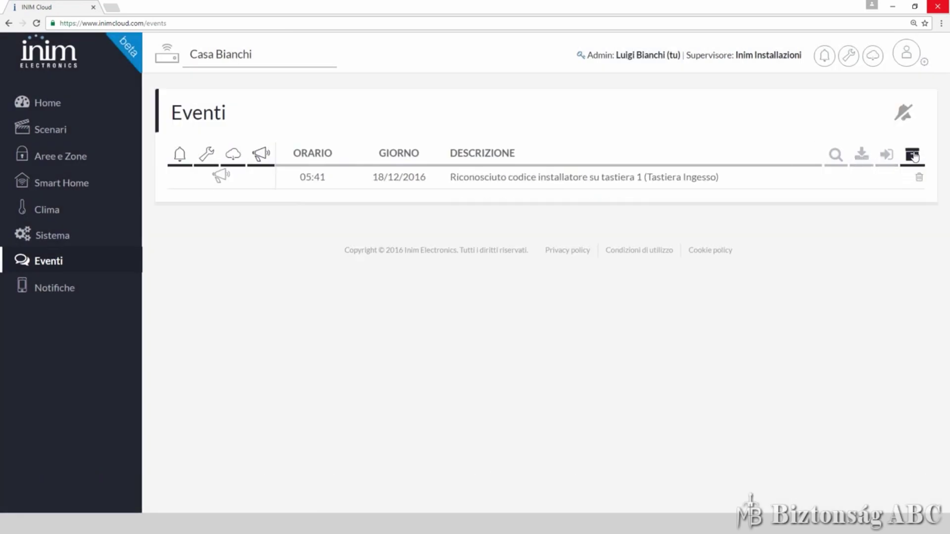
left_click(914, 156)
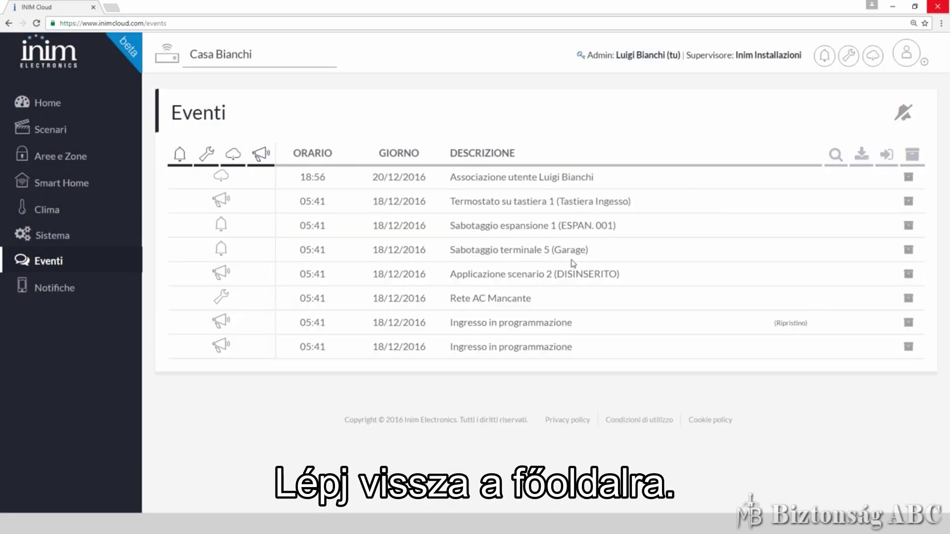
Go to Home and expand then collapse the Scenari, Smart Home and Clima summaries
left_click(44, 104)
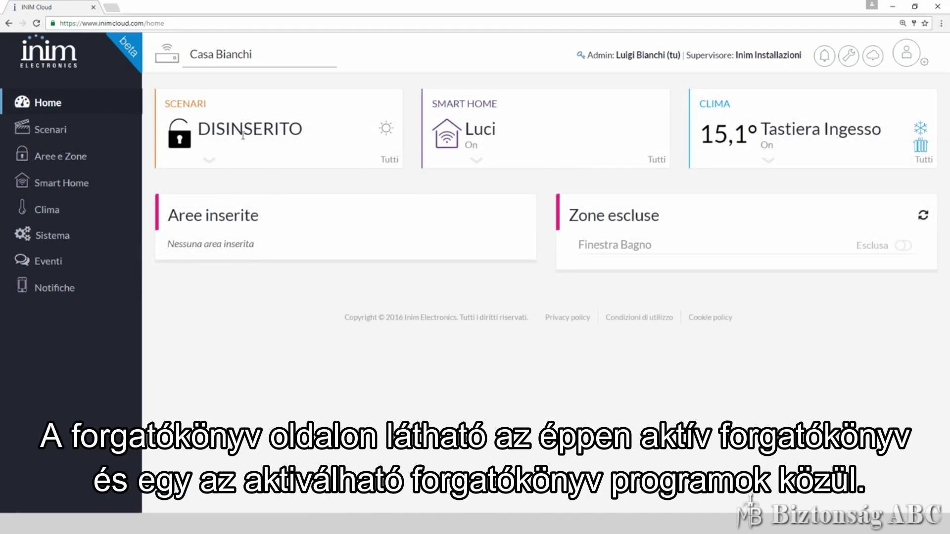
left_click(210, 162)
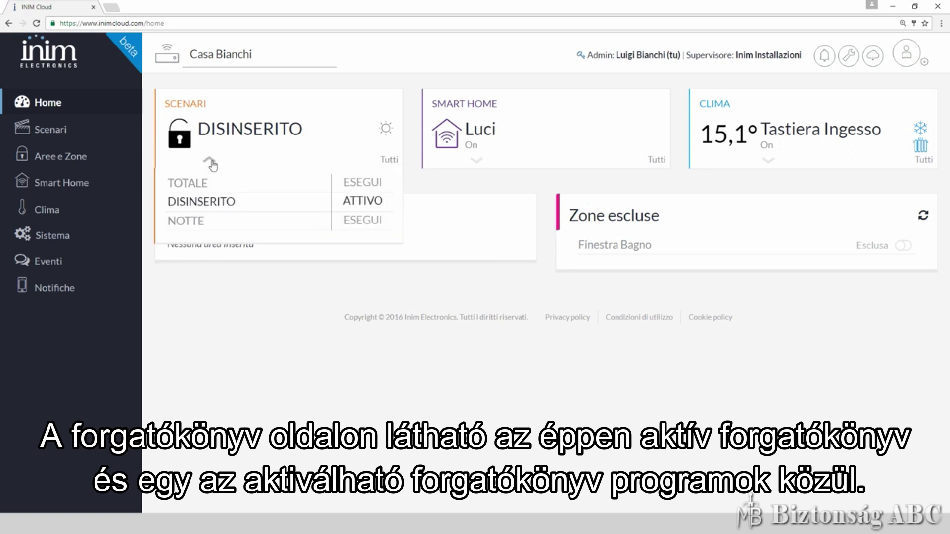
left_click(210, 162)
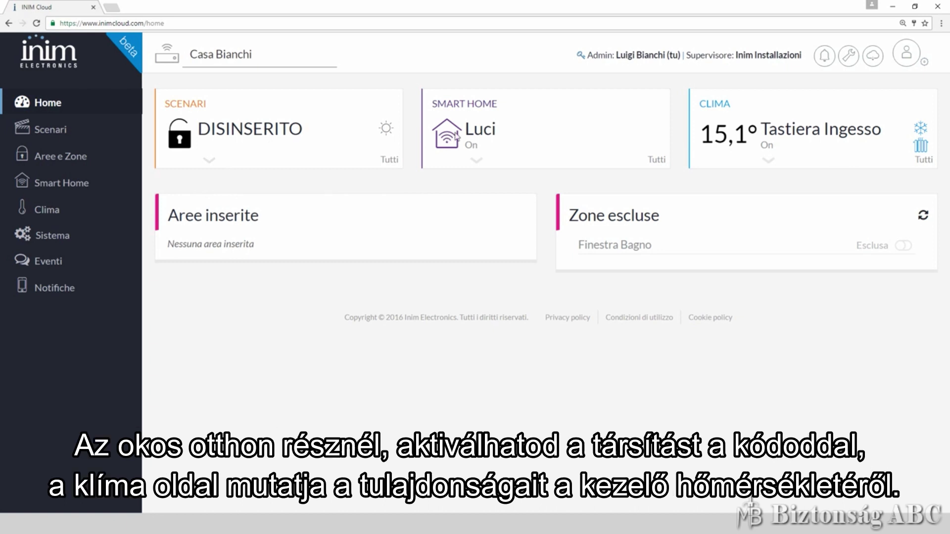
left_click(476, 161)
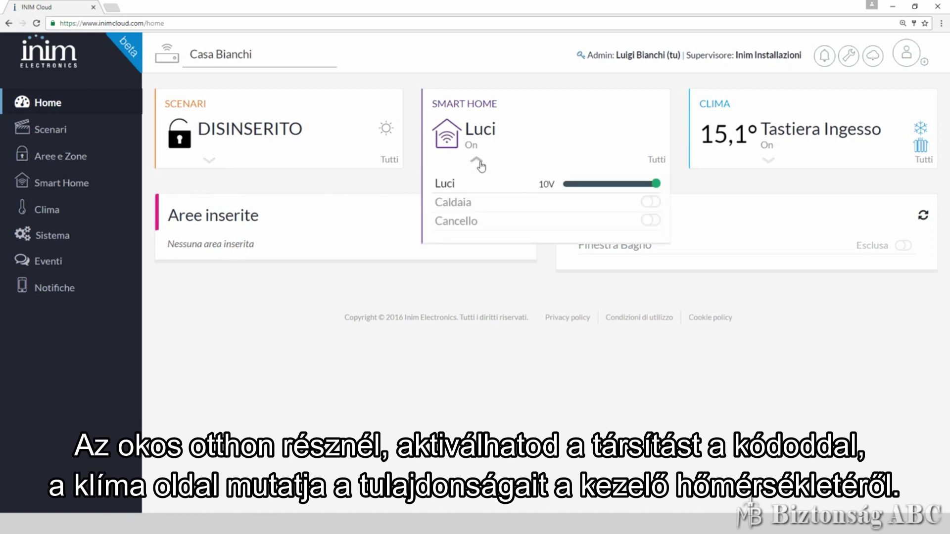
left_click(477, 161)
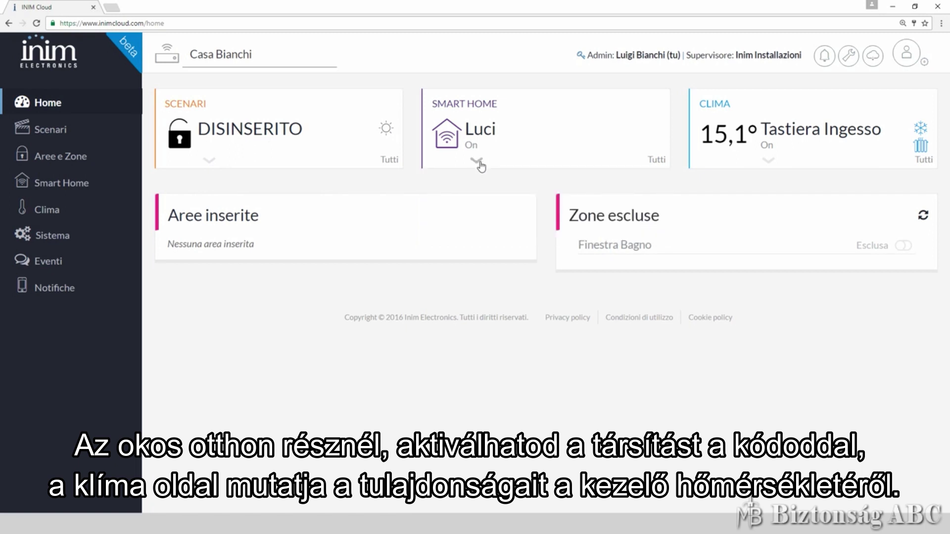
left_click(768, 161)
left_click(769, 162)
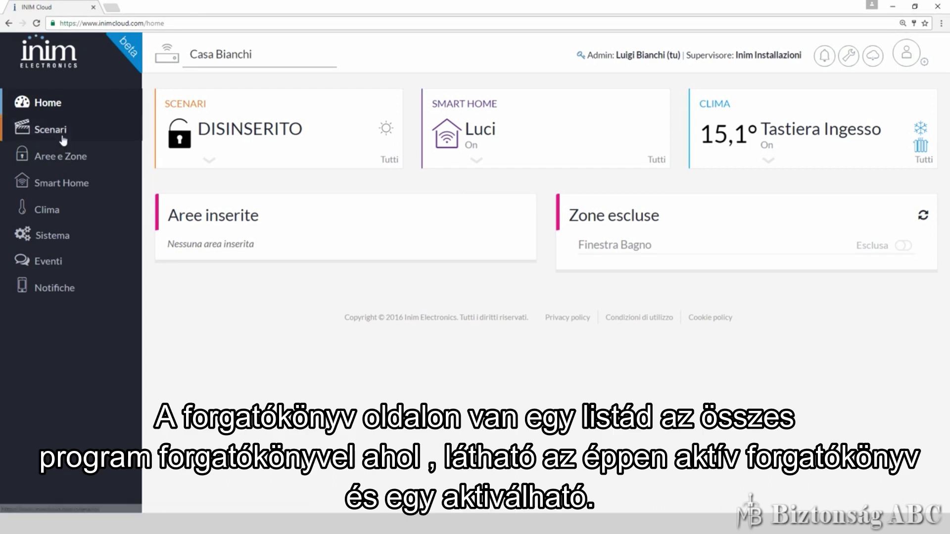
Switch to the Scenari page showing TOTALE, NOTTE and the active DISINSERITO scenario
left_click(63, 139)
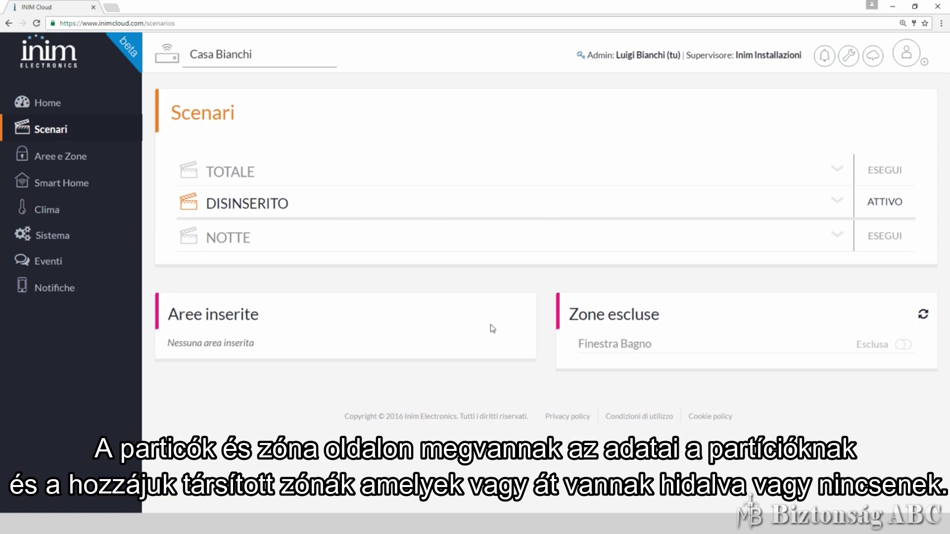
View Aree e Zone, expanding the PRIMO PIANO and PIANO TERRA zone lists
left_click(83, 164)
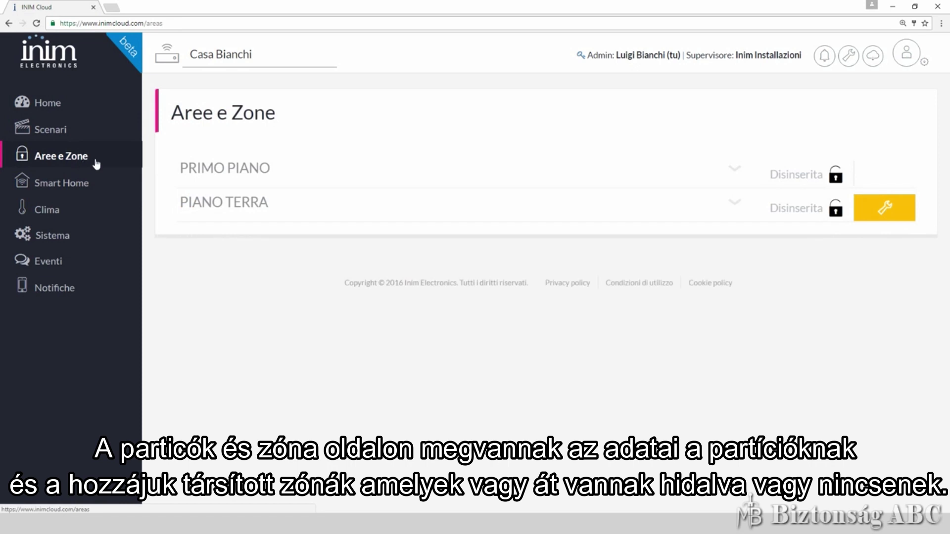
left_click(736, 173)
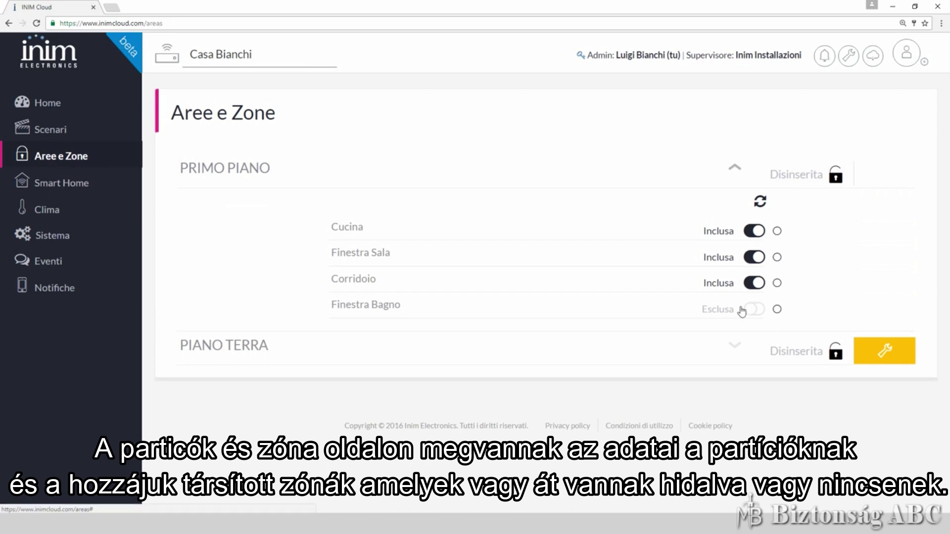
left_click(733, 347)
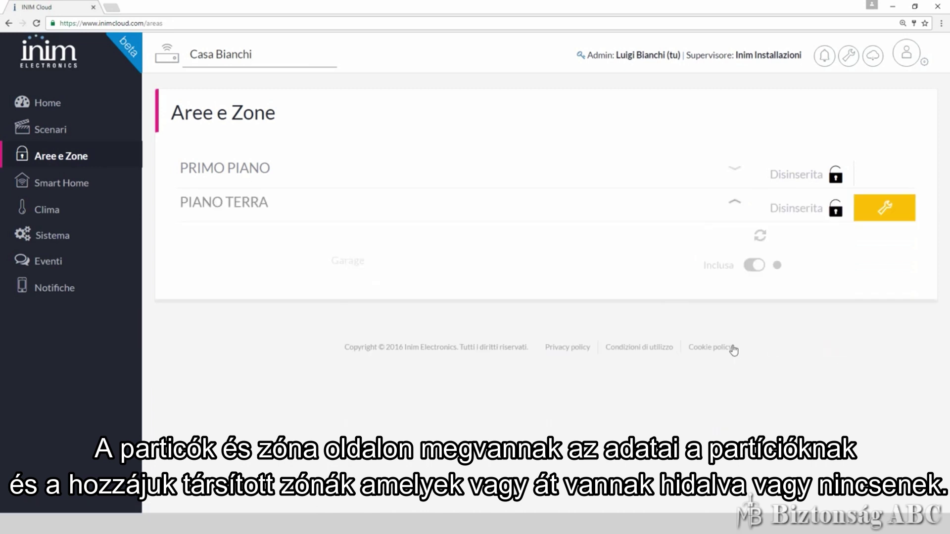
left_click(741, 210)
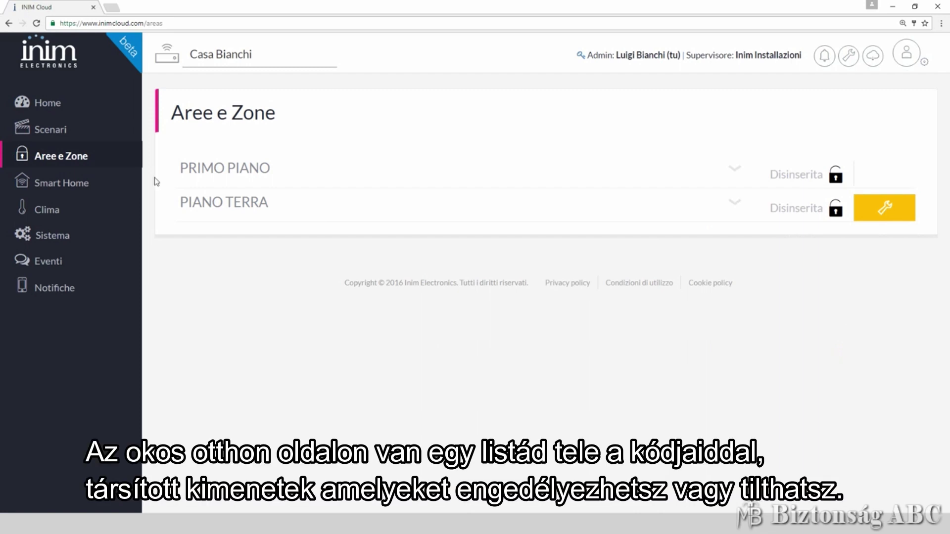
On Smart Home, set the Luci output to 10V and try switching Caldaia on
left_click(50, 188)
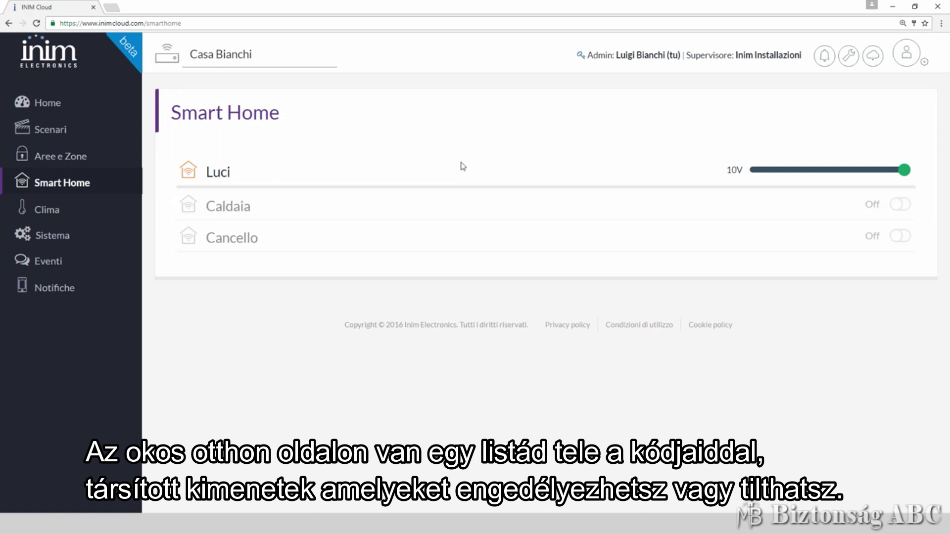
left_click_drag(836, 168, 933, 179)
left_click(899, 205)
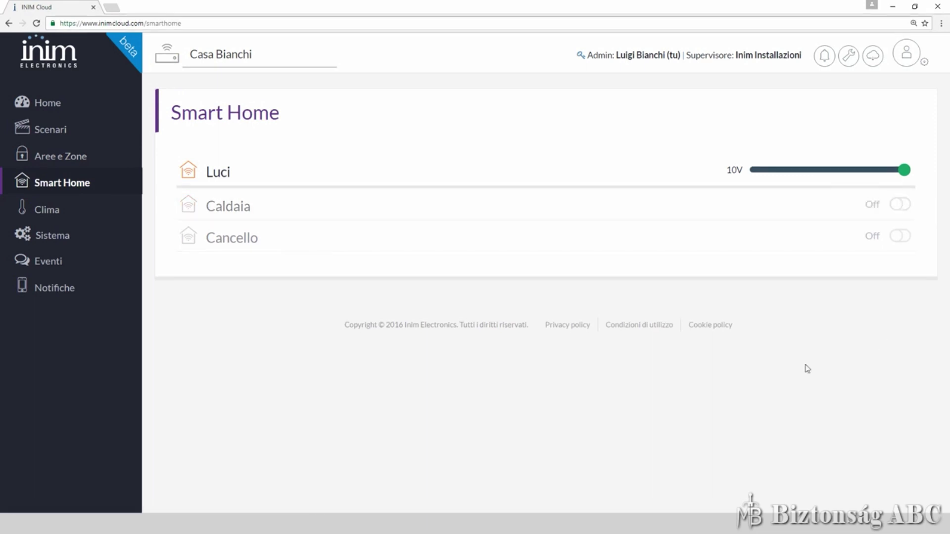
On the climate thermostat page, raise the desired temperature by five steps
left_click(80, 215)
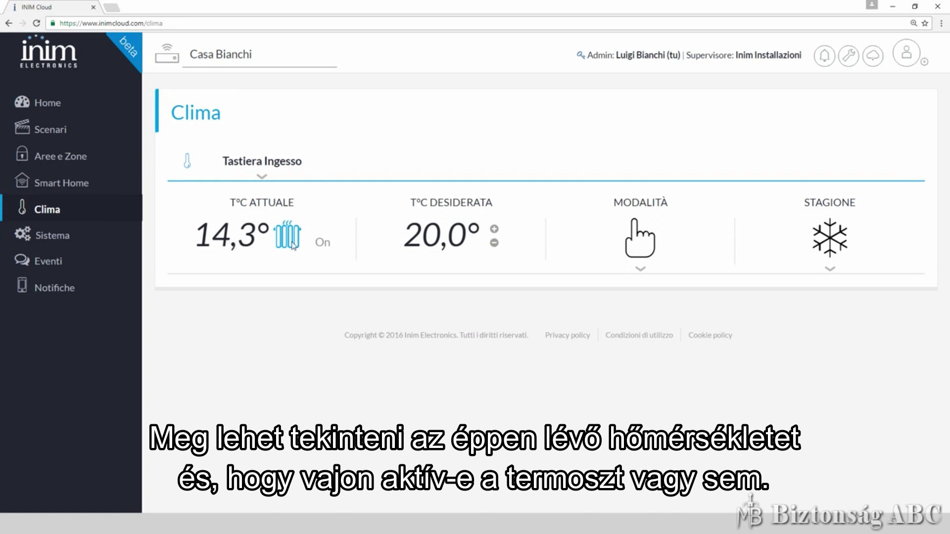
left_click(494, 231)
left_click(494, 230)
left_click(494, 230)
left_click(494, 230)
left_click(494, 231)
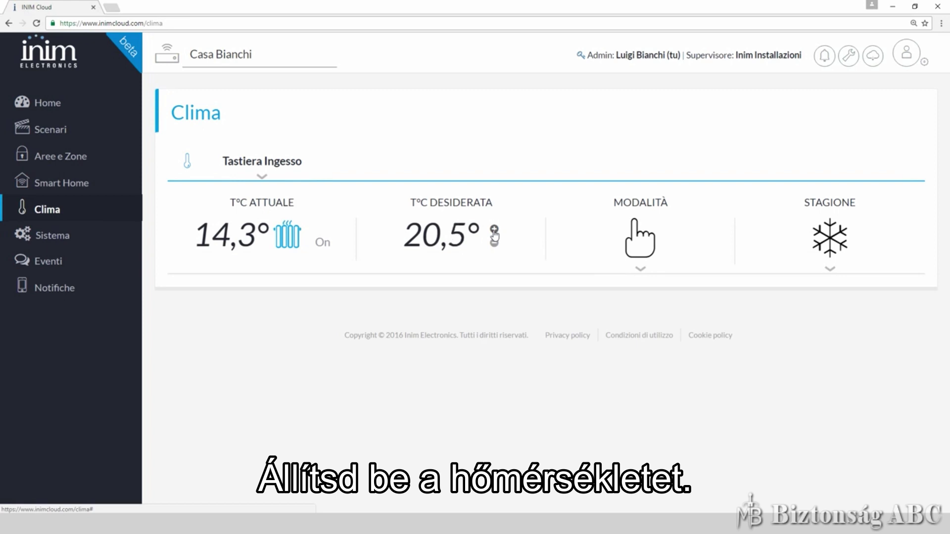
left_click(494, 231)
left_click(493, 230)
left_click(494, 231)
left_click(493, 231)
left_click(493, 231)
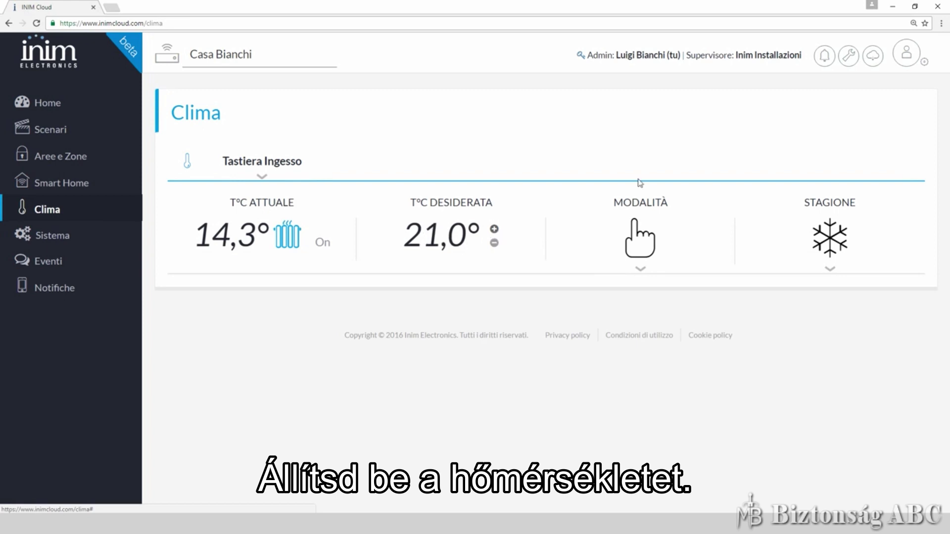
Switch the thermostat to Giornaliero and save the daily program with 25.6 °C at hour 10
left_click(641, 271)
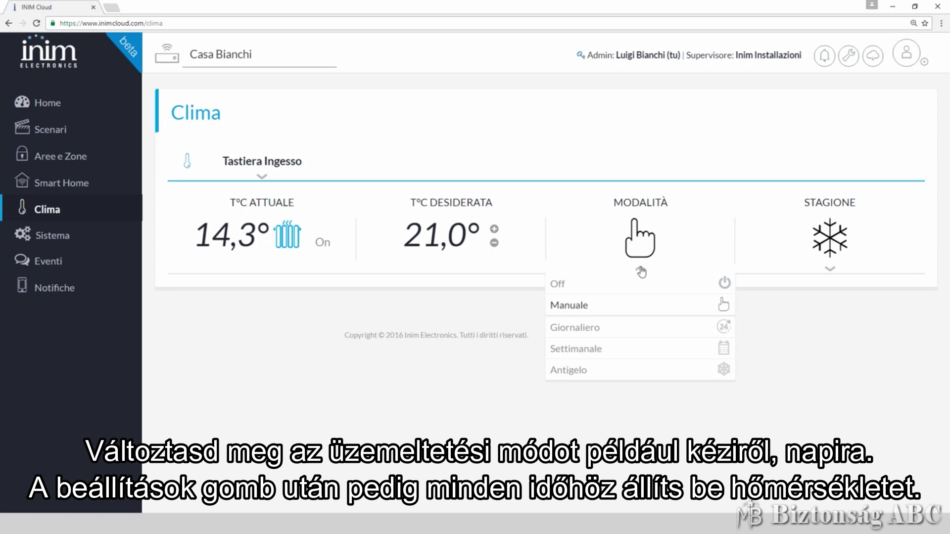
left_click(604, 329)
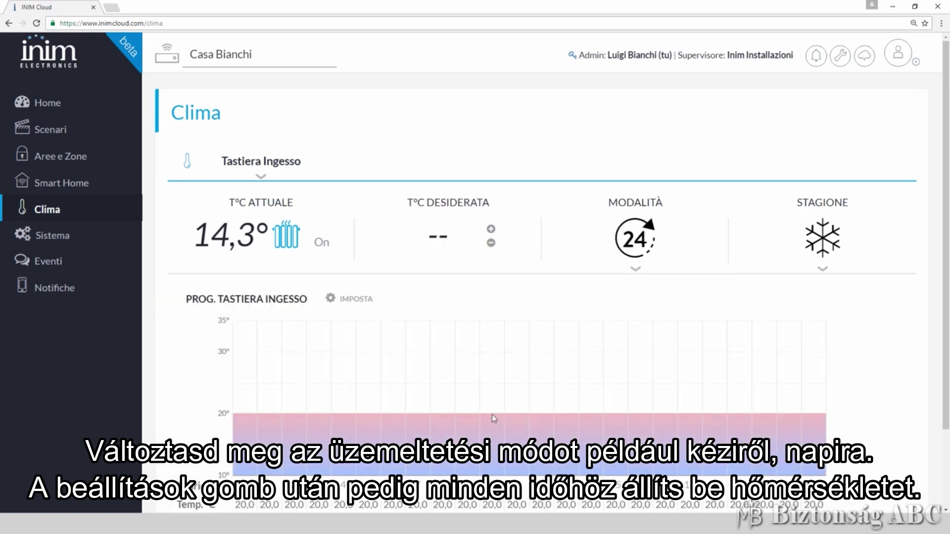
left_click(350, 303)
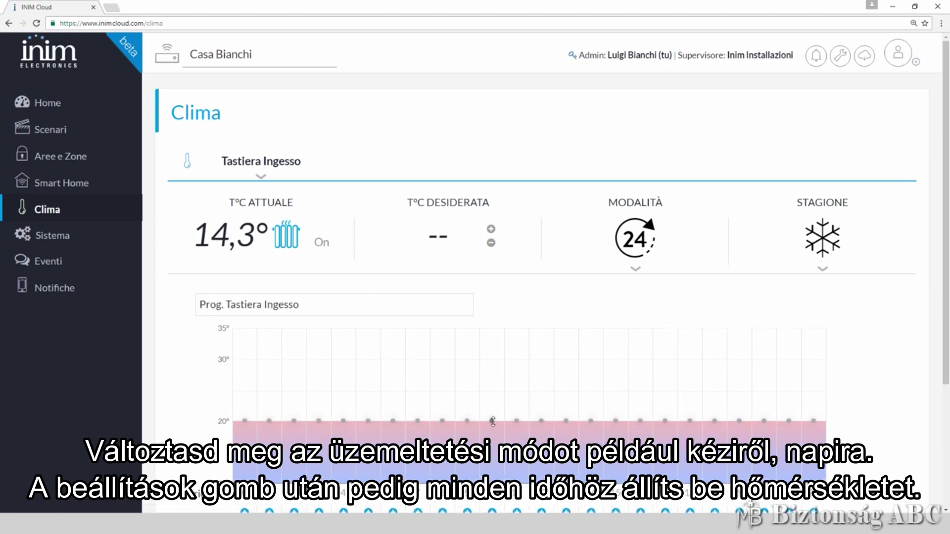
left_click_drag(493, 421, 492, 387)
scroll(495, 386, "down", 3)
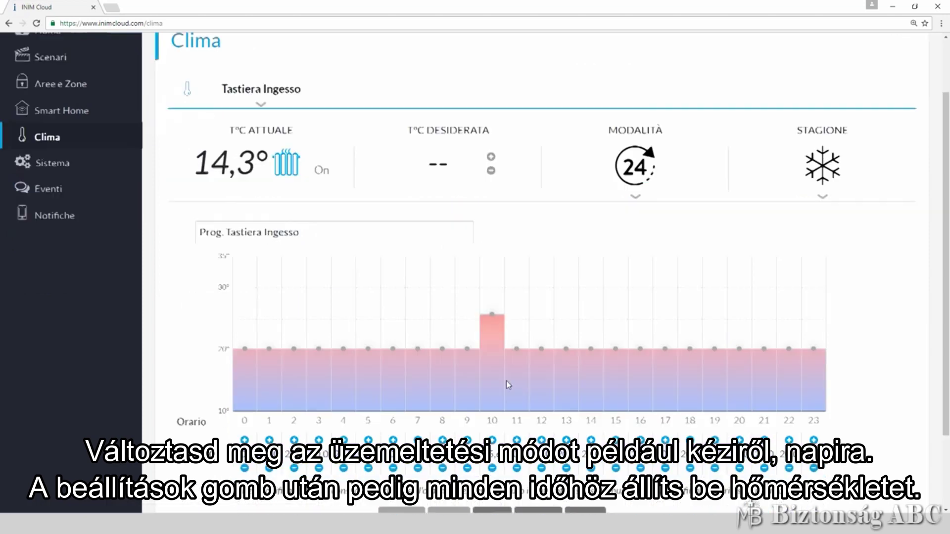
left_click(496, 446)
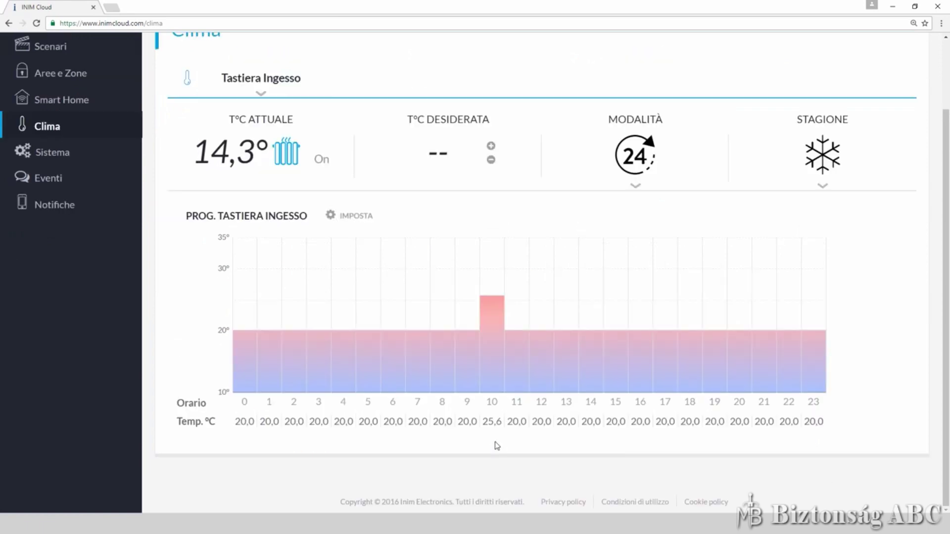
Check the STAGIONE season setting and leave it on Inverno
left_click(823, 188)
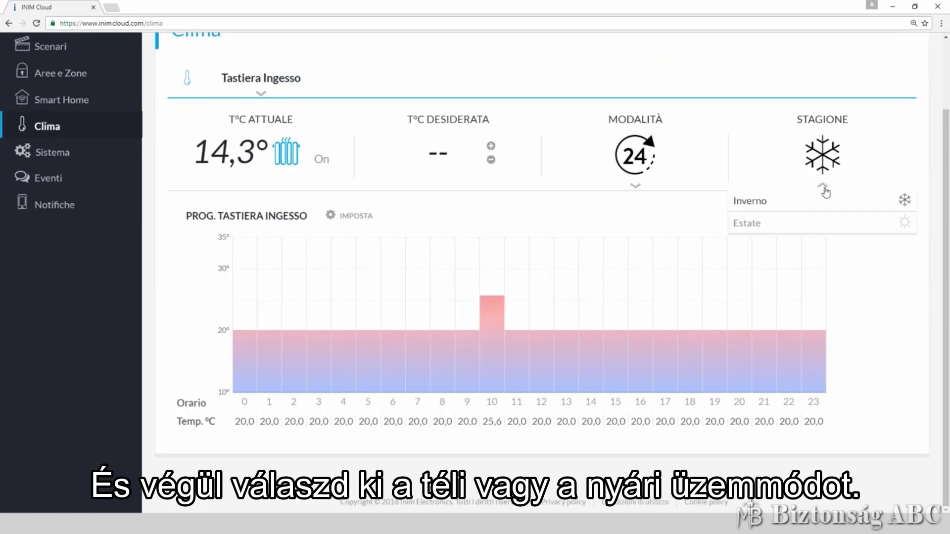
left_click(824, 191)
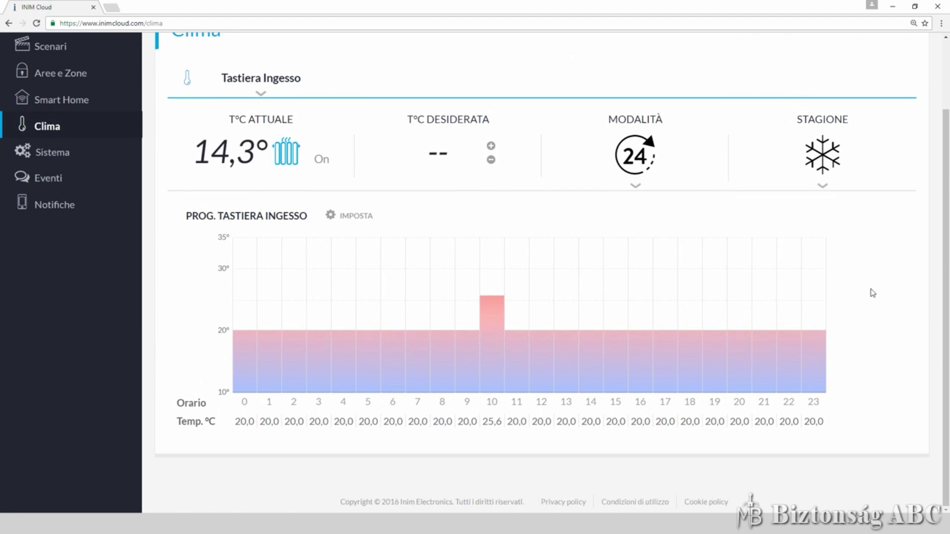
left_click(124, 158)
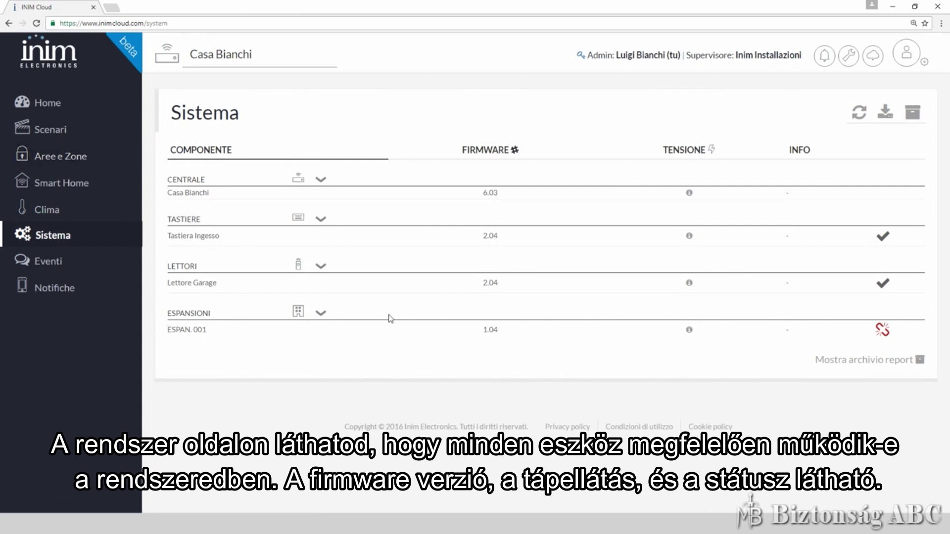
View the central unit's TENSIONE supply voltage reading, then close it
left_click(688, 193)
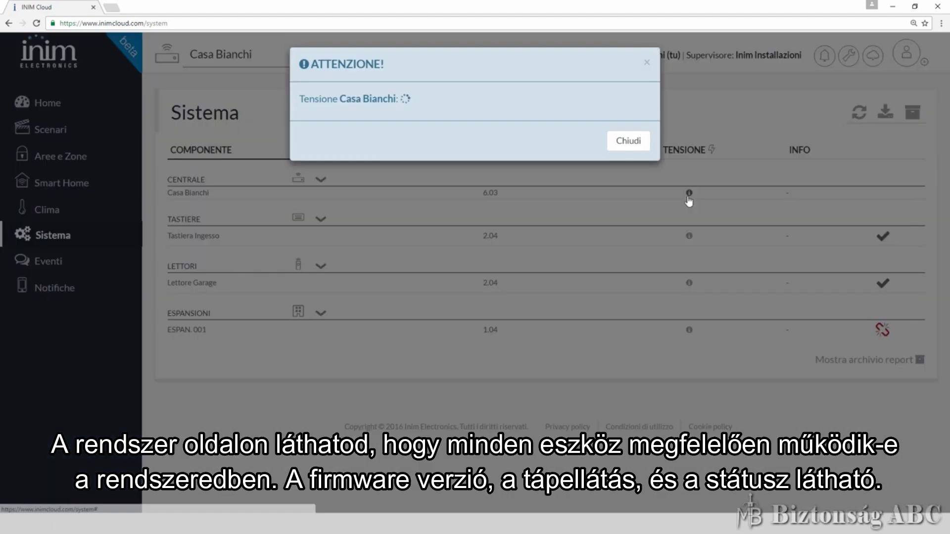
left_click(631, 148)
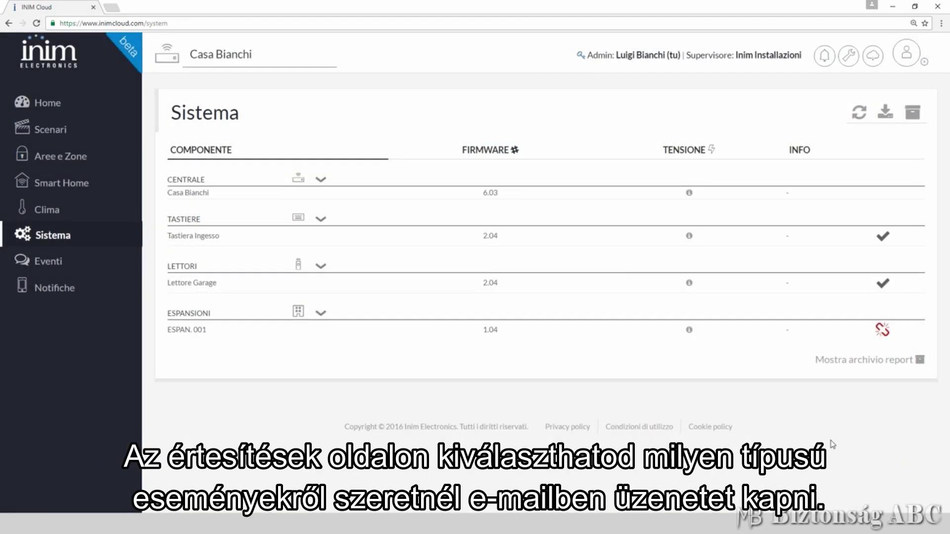
left_click(73, 296)
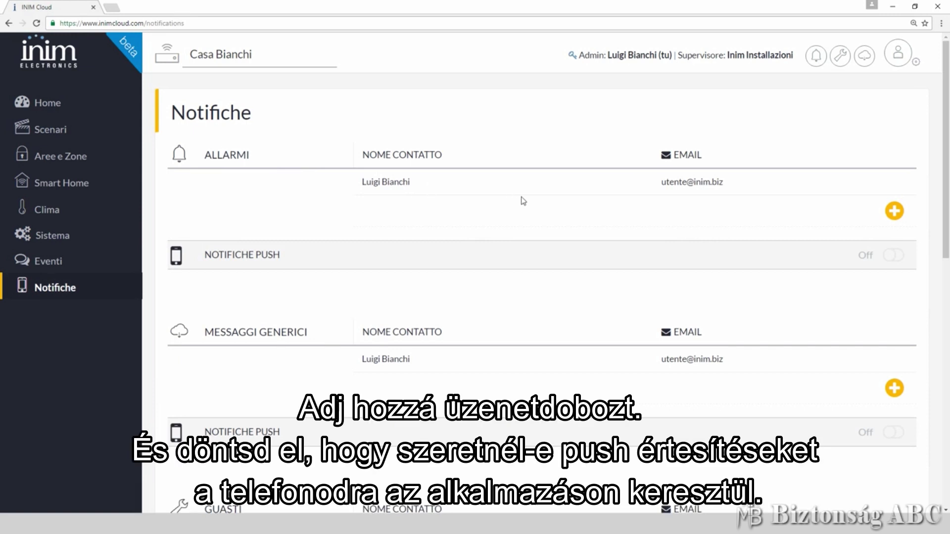
Cancel a new alarm e-mail contact row and switch Allarmi push notifications on
left_click(893, 213)
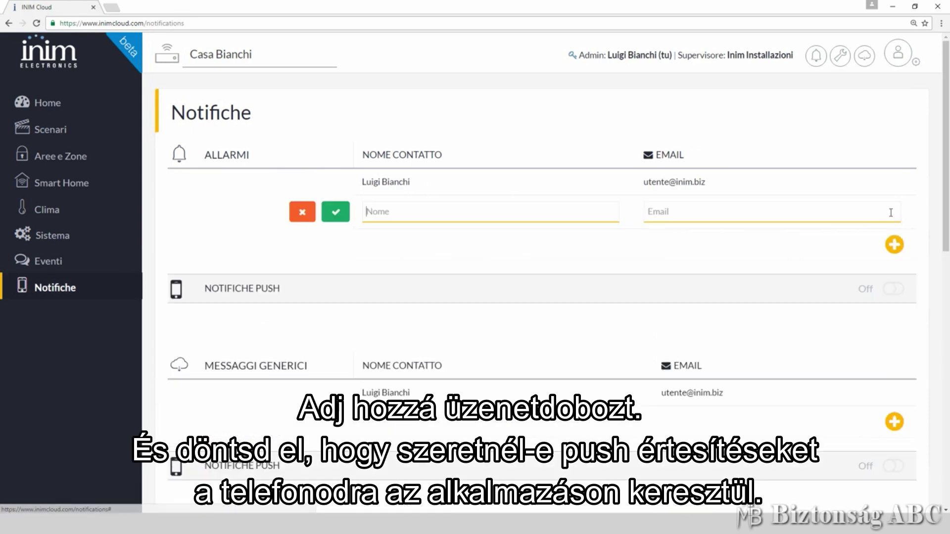
left_click(300, 213)
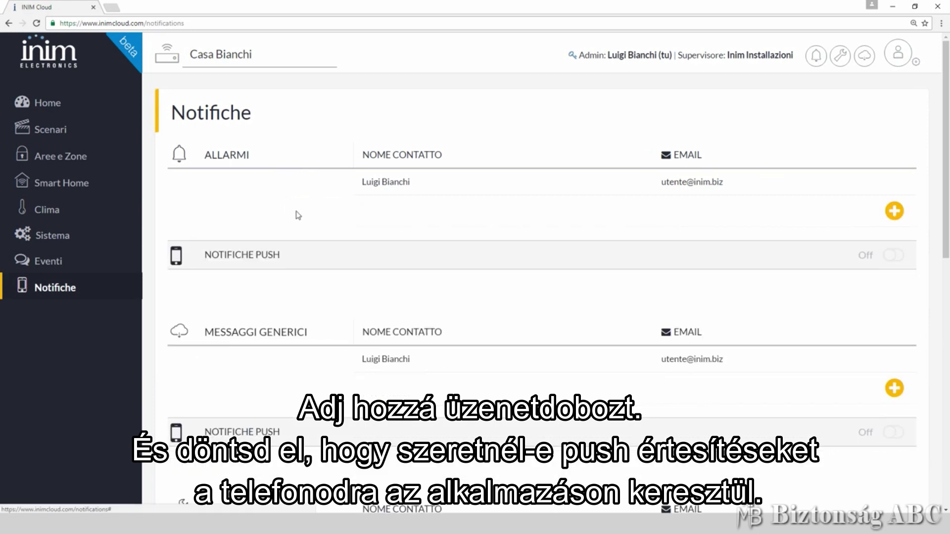
left_click(893, 255)
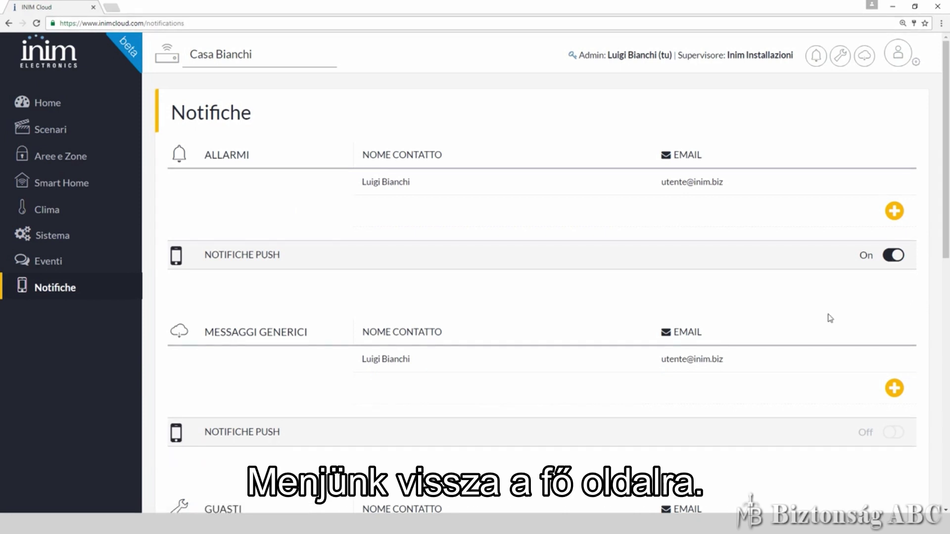
left_click(50, 104)
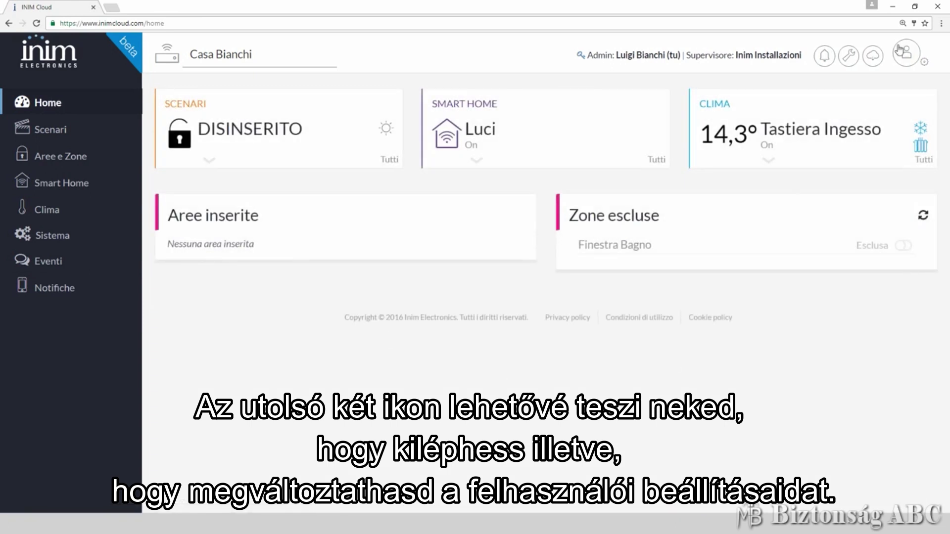
Open Profilo and the personal account tab, then scroll to Dispositivi mobili and Casa Bianchi
left_click(899, 50)
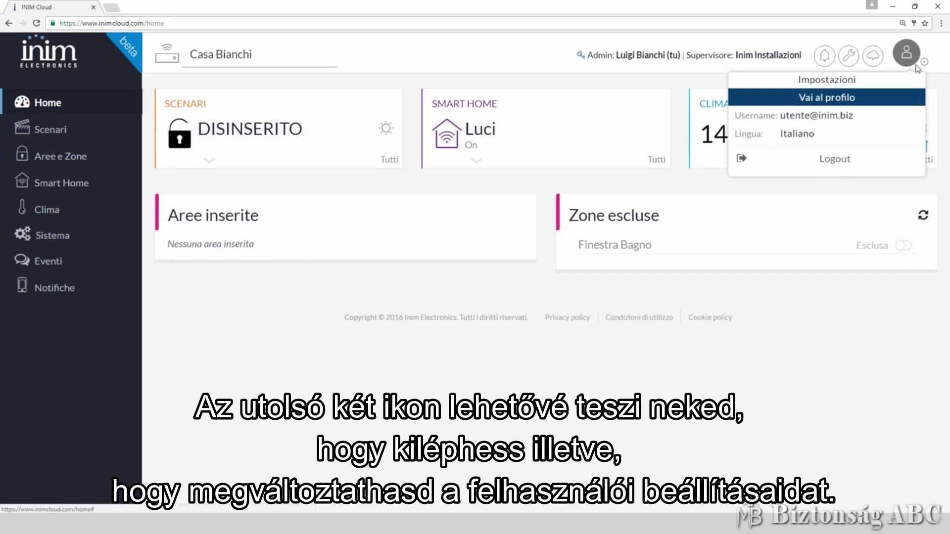
left_click(926, 66)
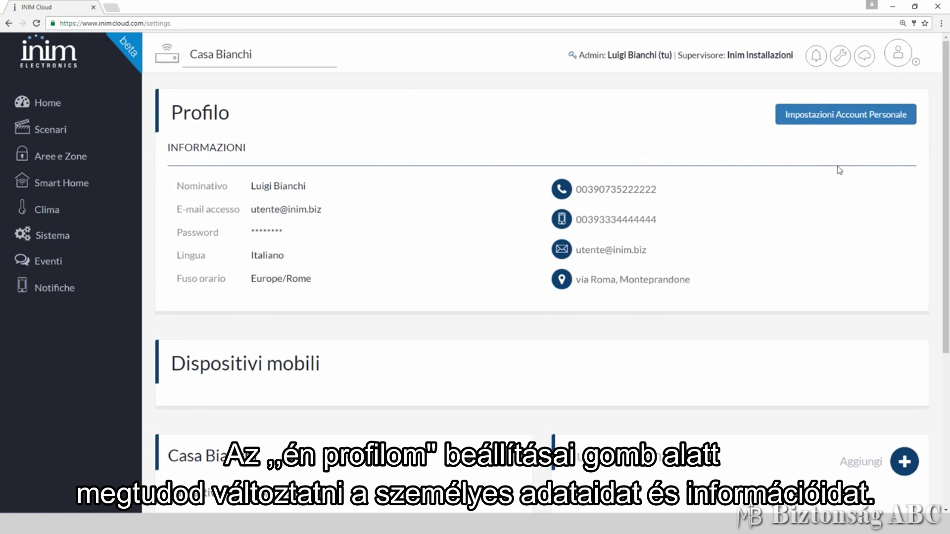
left_click(844, 120)
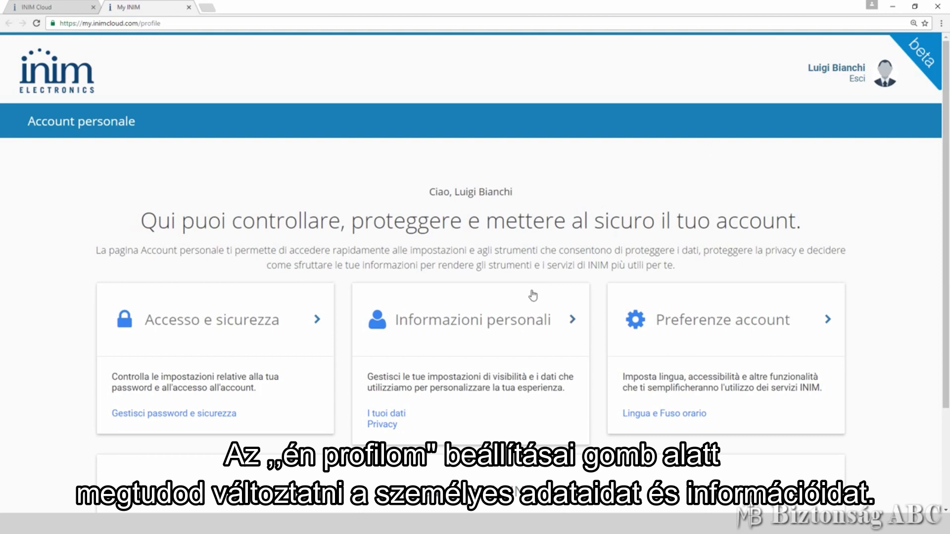
left_click(28, 8)
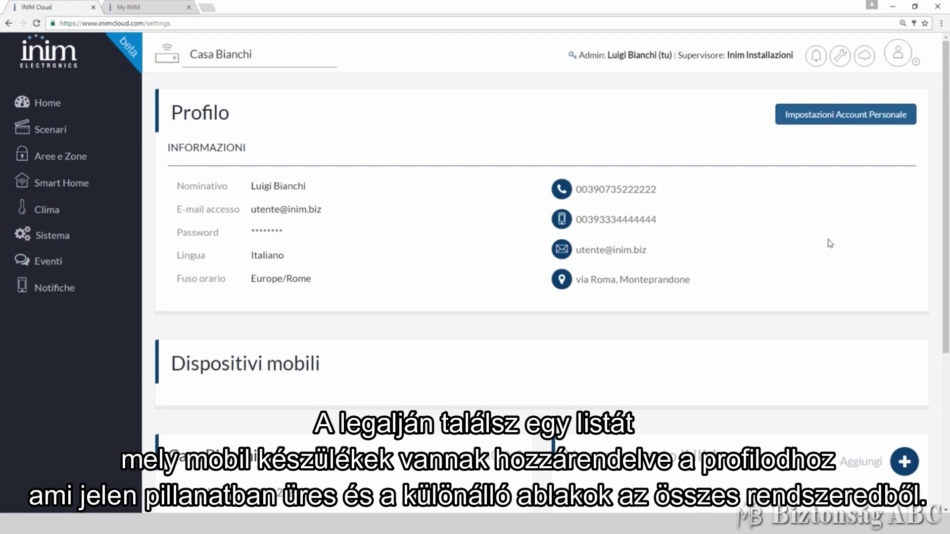
scroll(828, 237, "down", 4)
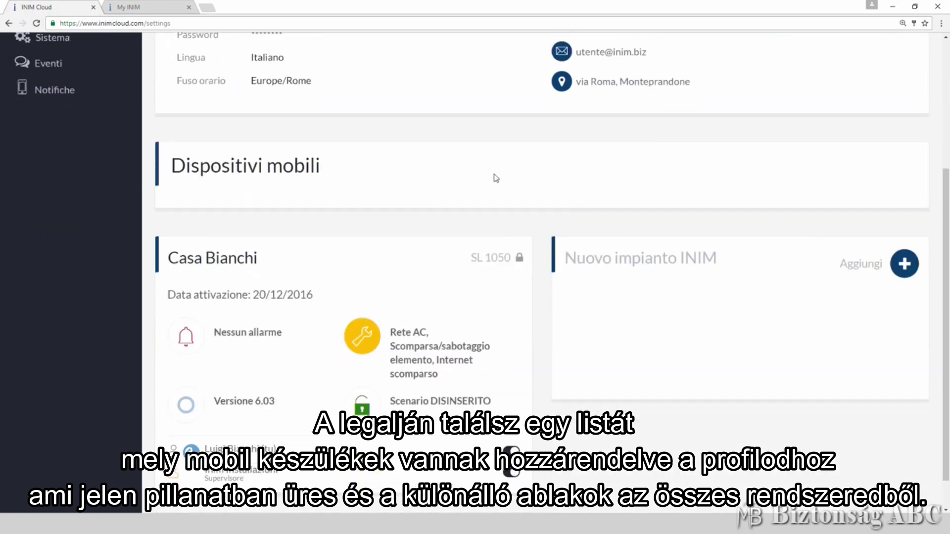
scroll(496, 179, "down", 1)
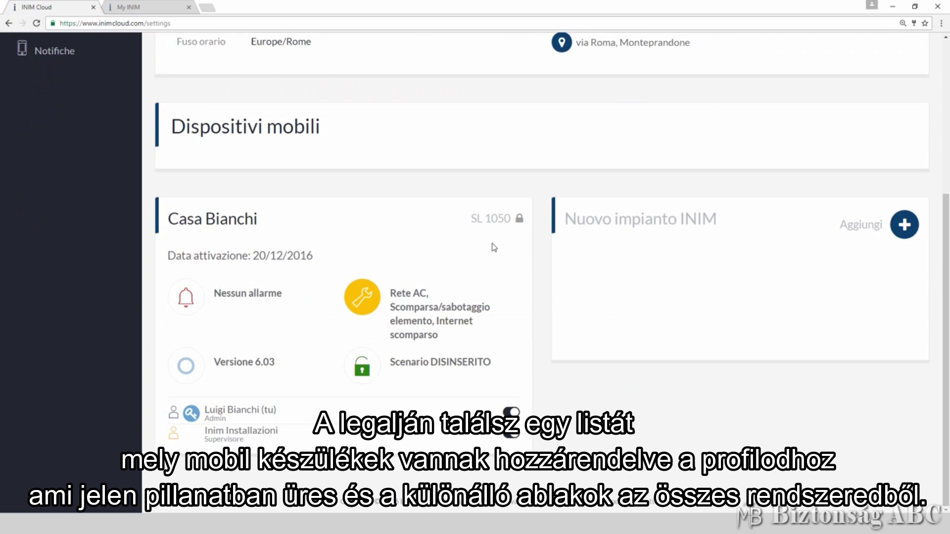
Unlock and relock the system, then back out of disabling the admin's link
left_click(520, 219)
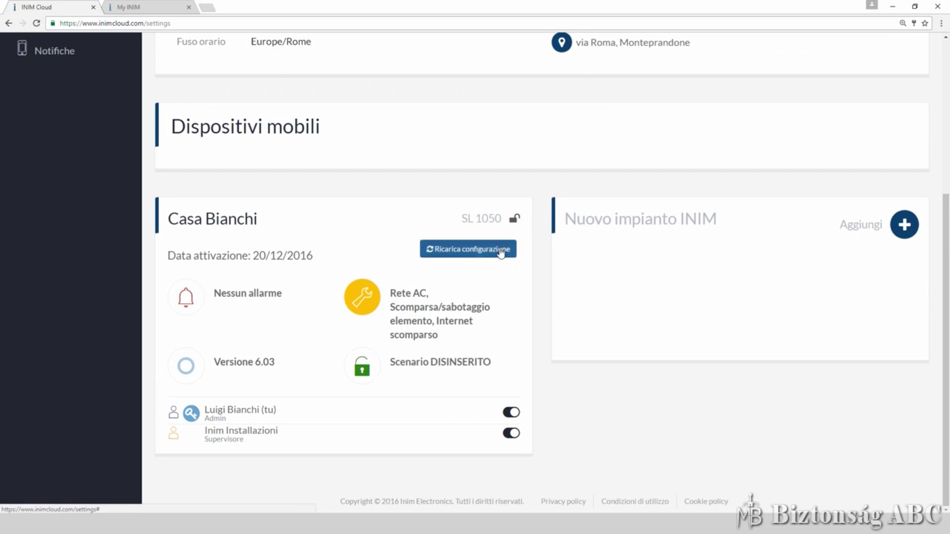
left_click(515, 220)
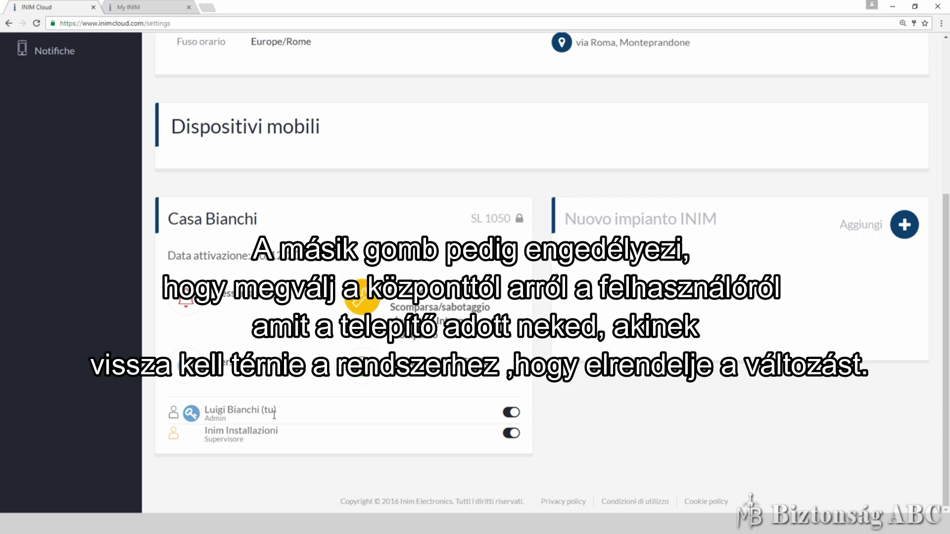
left_click(512, 413)
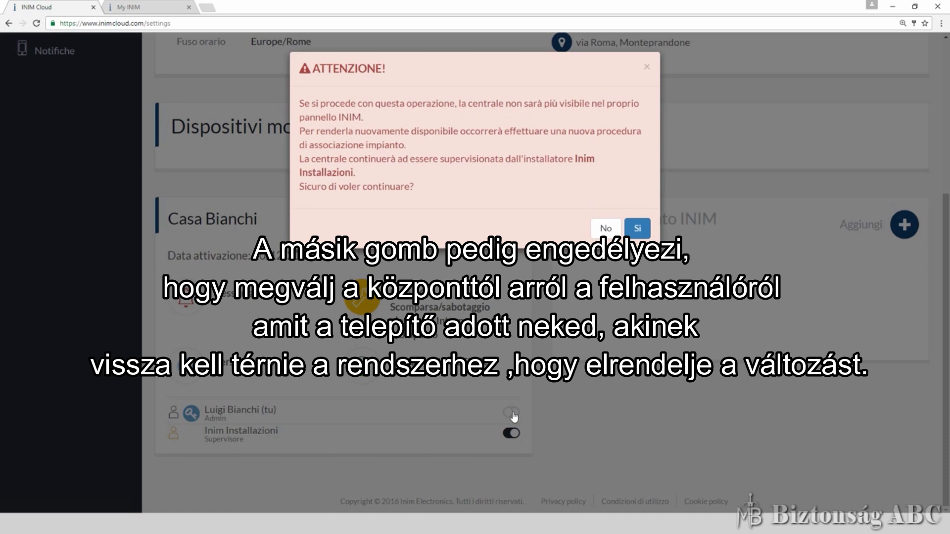
left_click(601, 229)
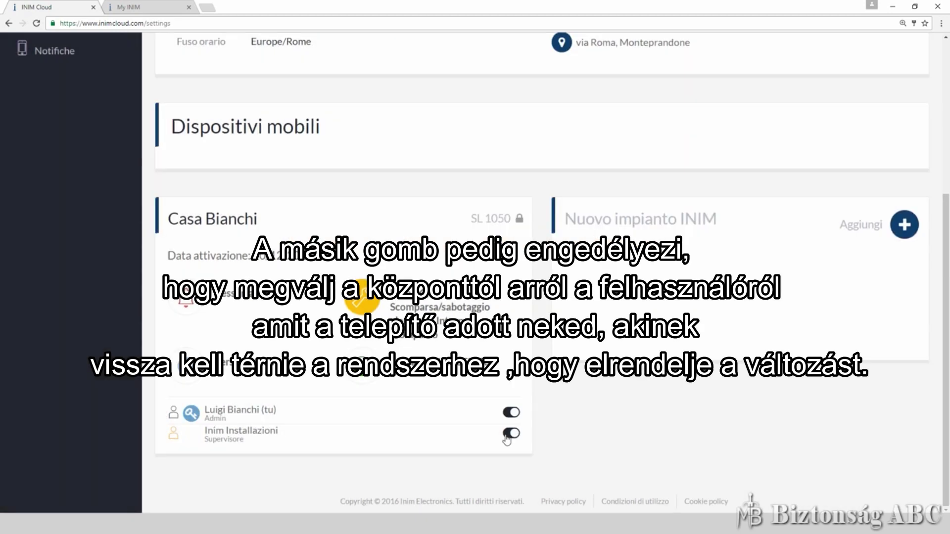
Back out of detaching the installer, then start associating a new system with Aggiungi
left_click(510, 434)
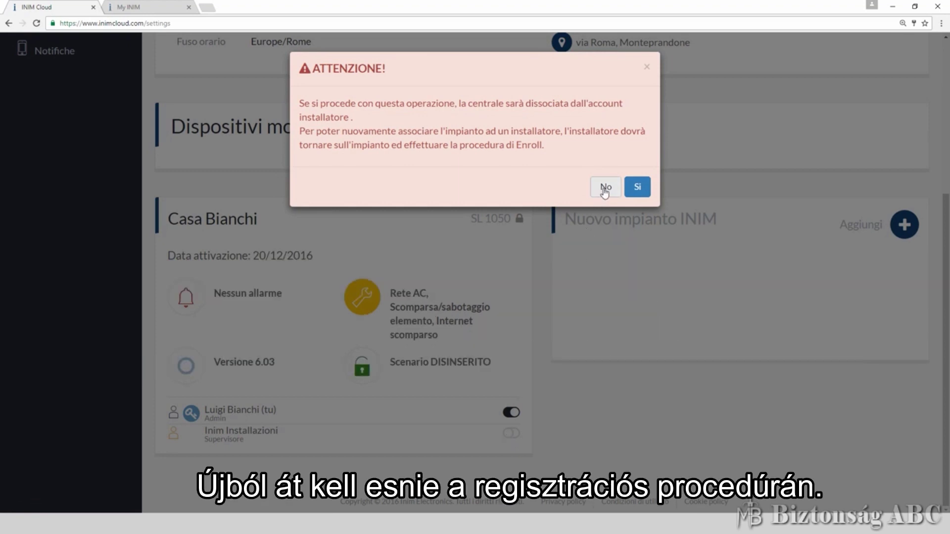
left_click(605, 190)
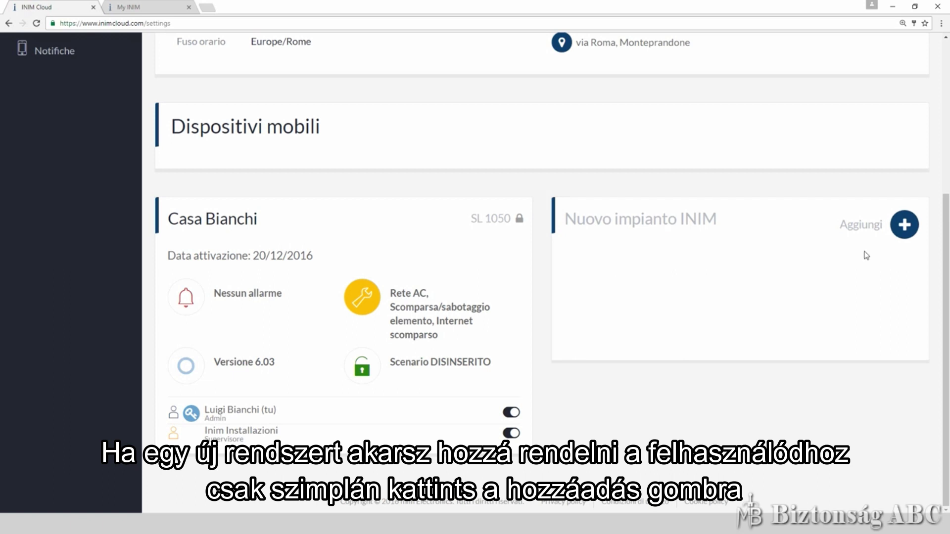
left_click(904, 226)
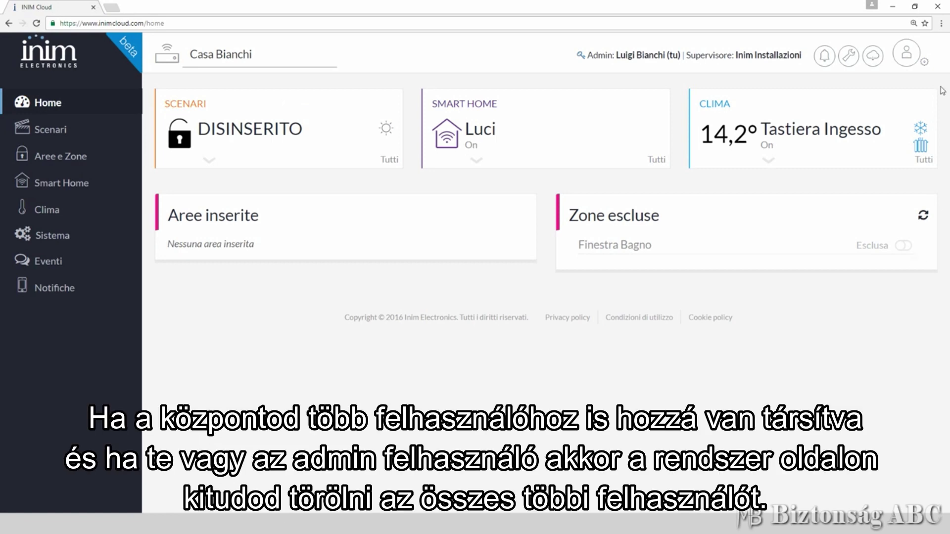
List the 2 registered users, cancelling both the user removal and the admin-role handover
left_click(924, 61)
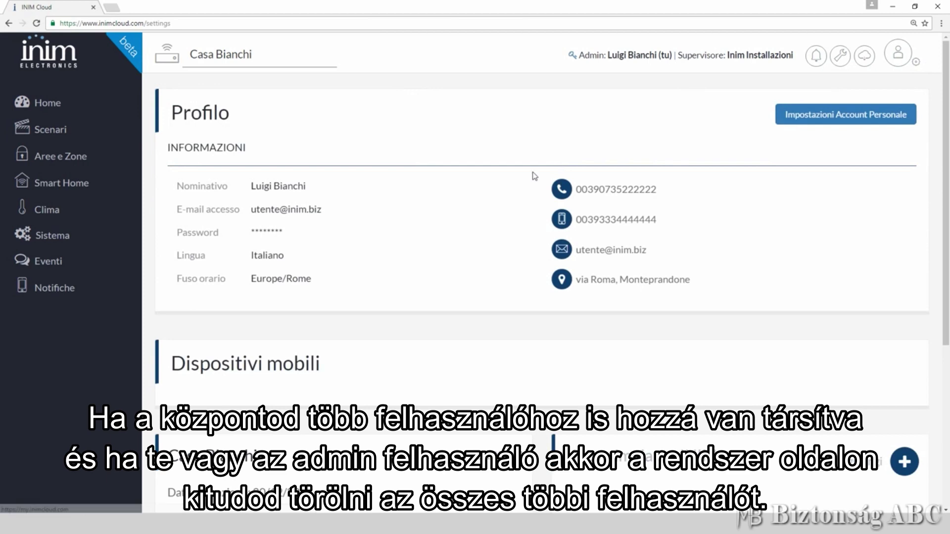
scroll(531, 176, "down", 5)
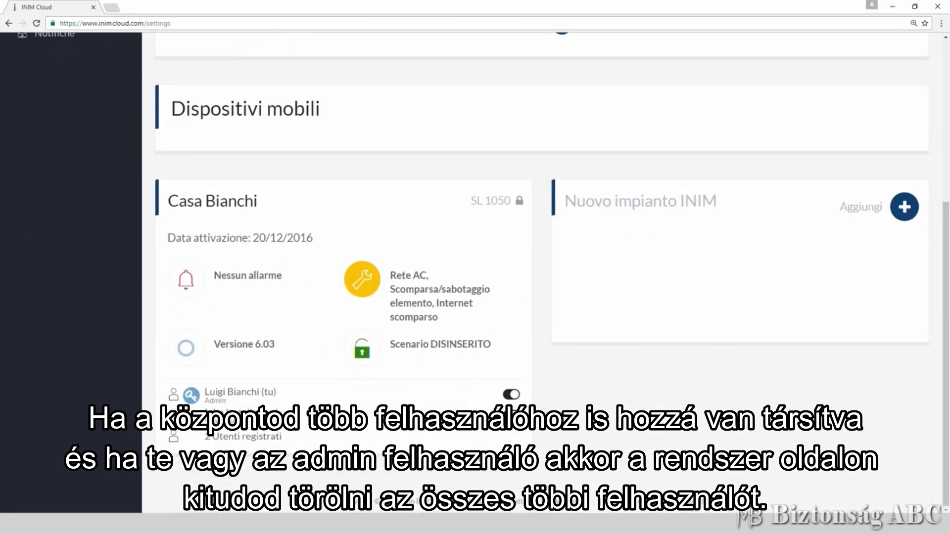
left_click(277, 441)
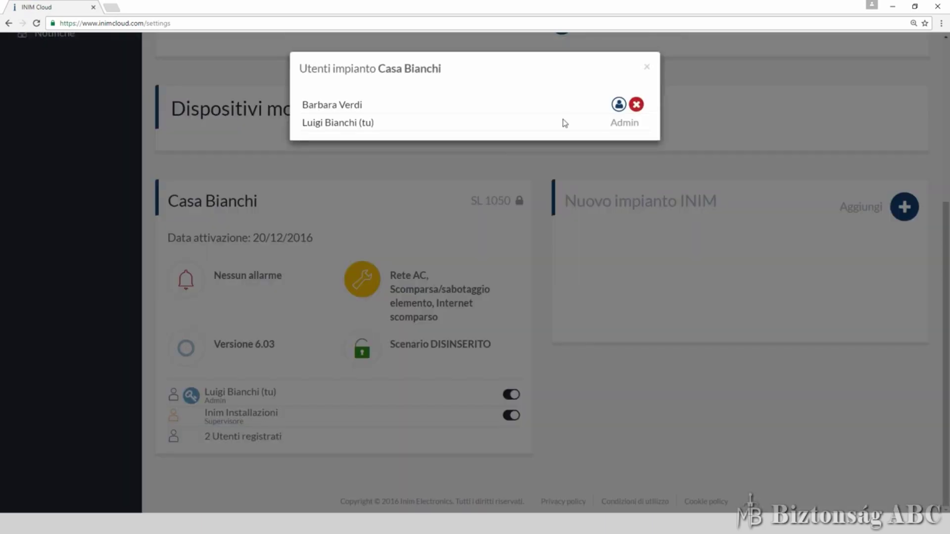
left_click(637, 104)
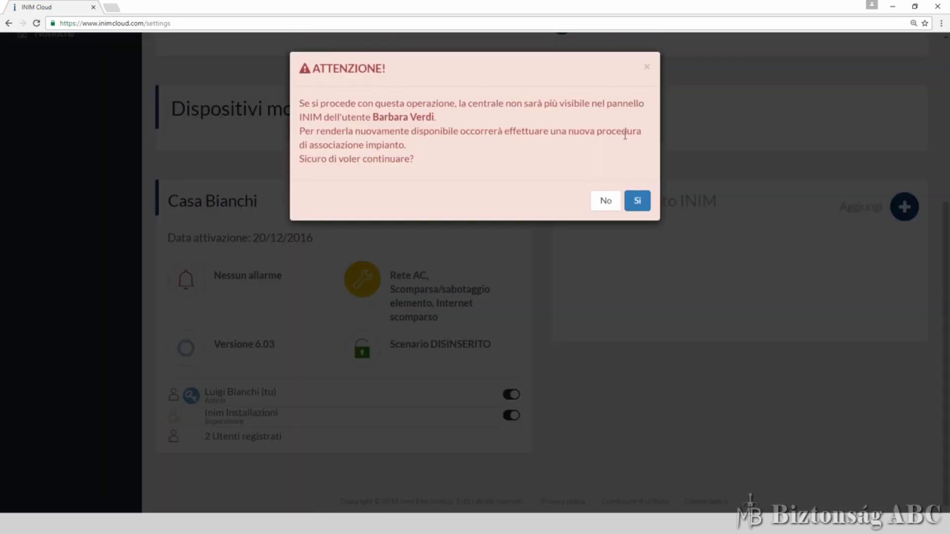
left_click(607, 202)
left_click(618, 103)
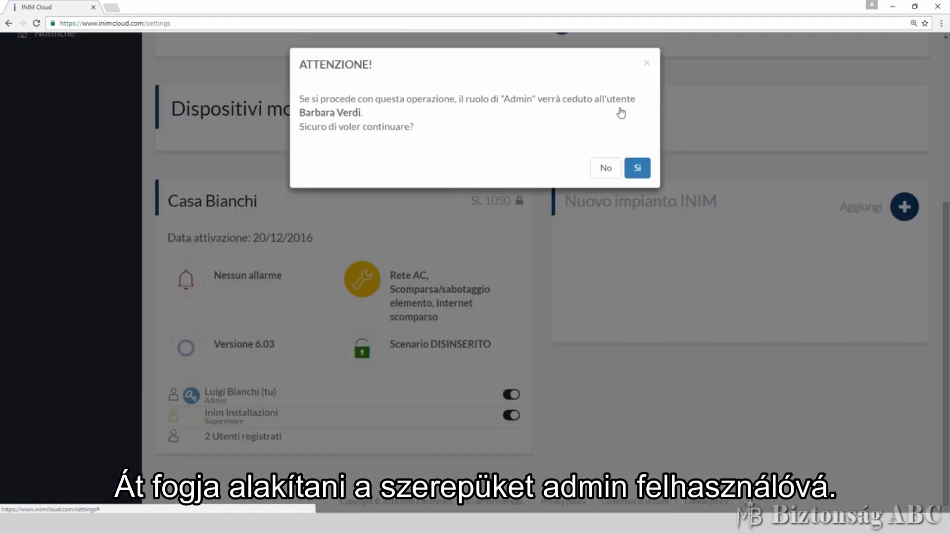
left_click(606, 172)
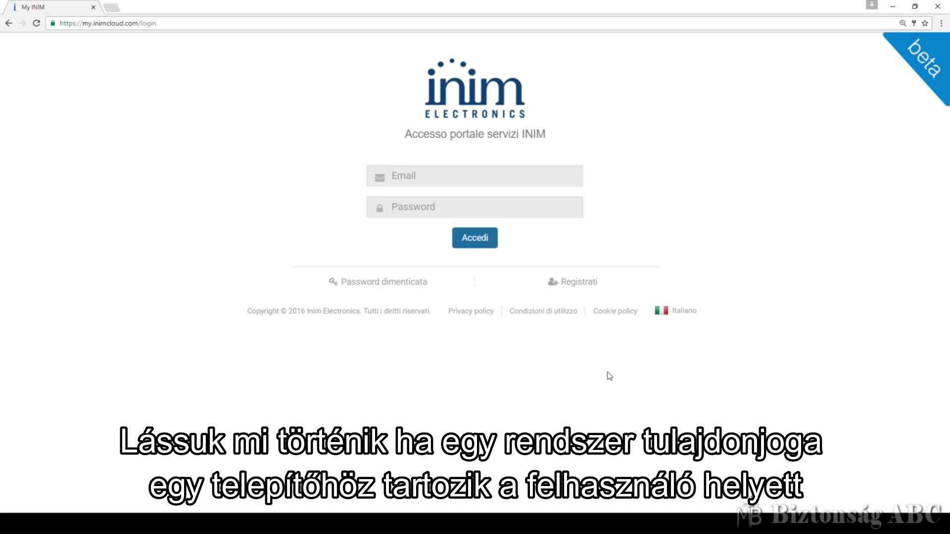
Log in with the saved account e-mail suggestion and the account password
left_click(420, 178)
type("ute")
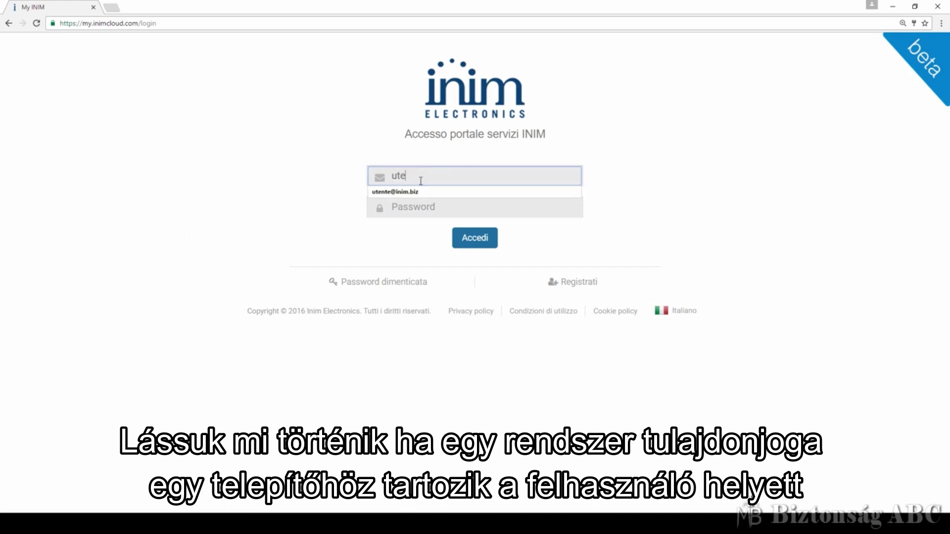
key("Down")
key("Tab")
type("****")
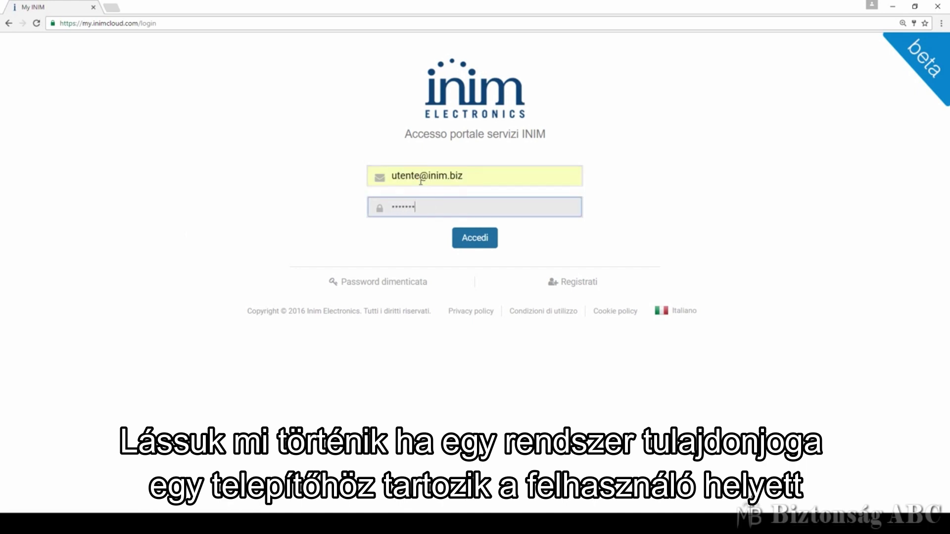
type("***")
key("Return")
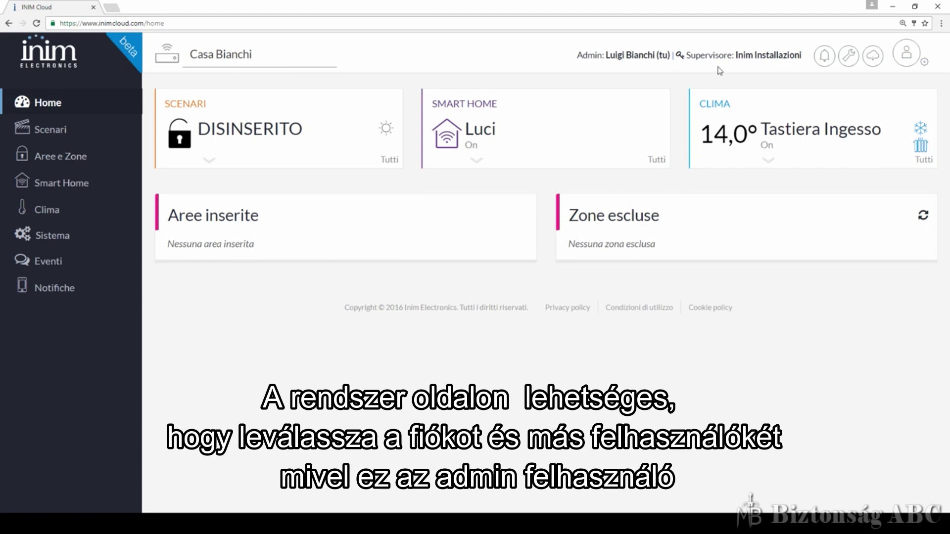
Scroll the profile settings to Casa Bianchi and answer No to unbinding the plant
left_click(925, 63)
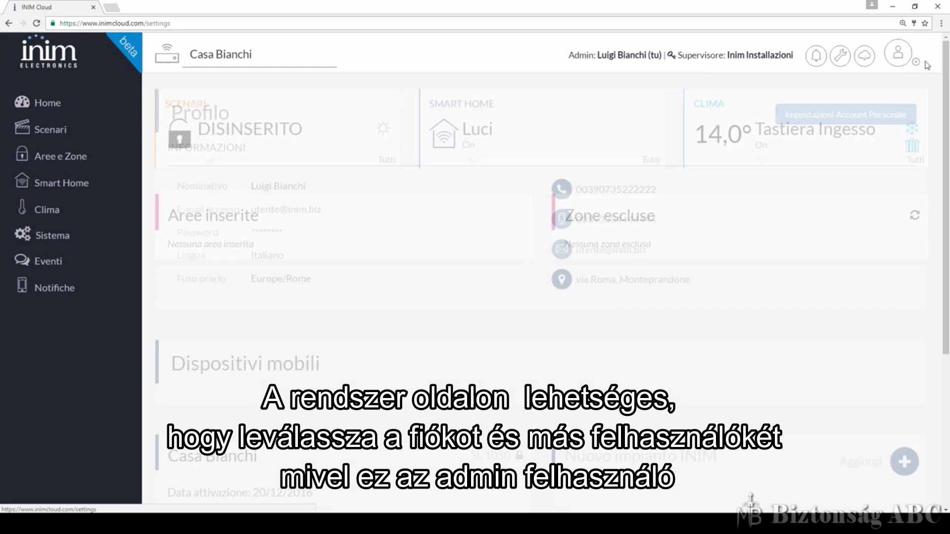
scroll(487, 209, "down", 4)
scroll(486, 209, "down", 1)
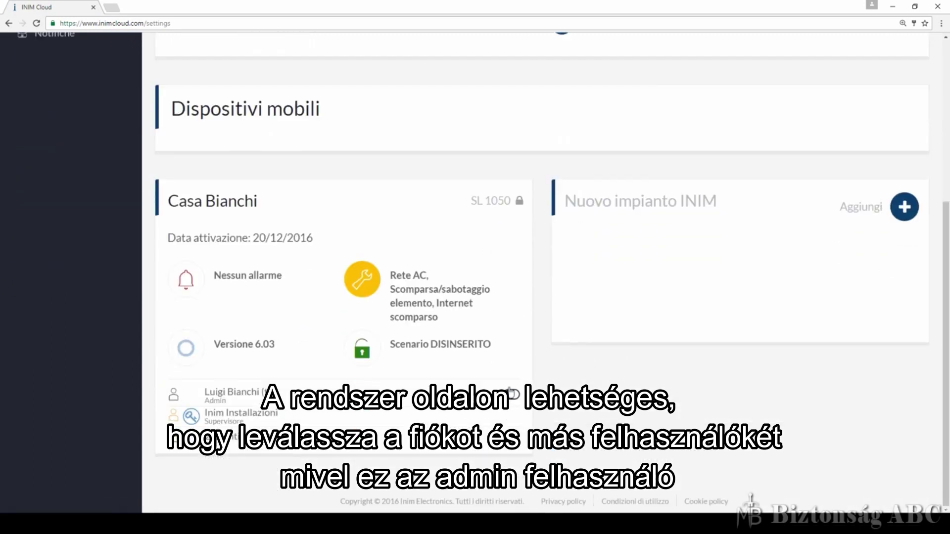
left_click(511, 395)
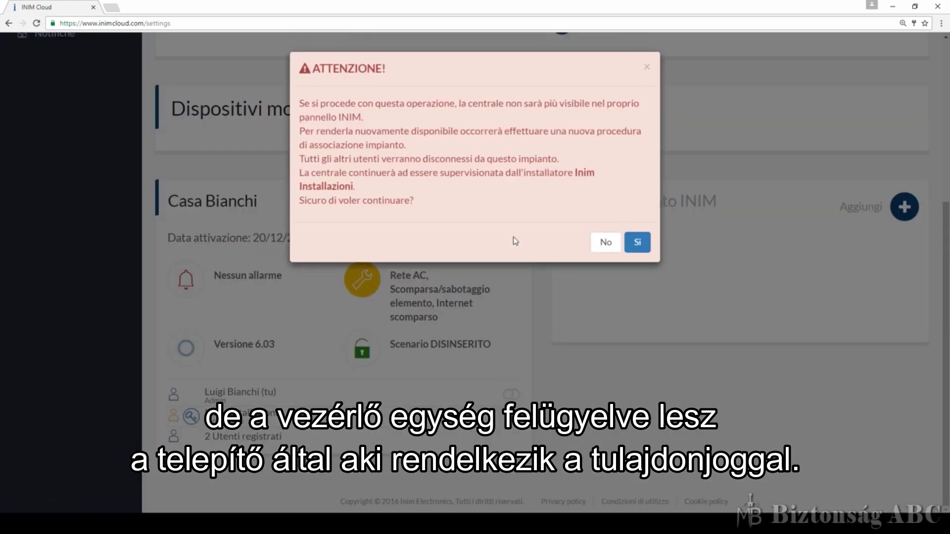
left_click(605, 244)
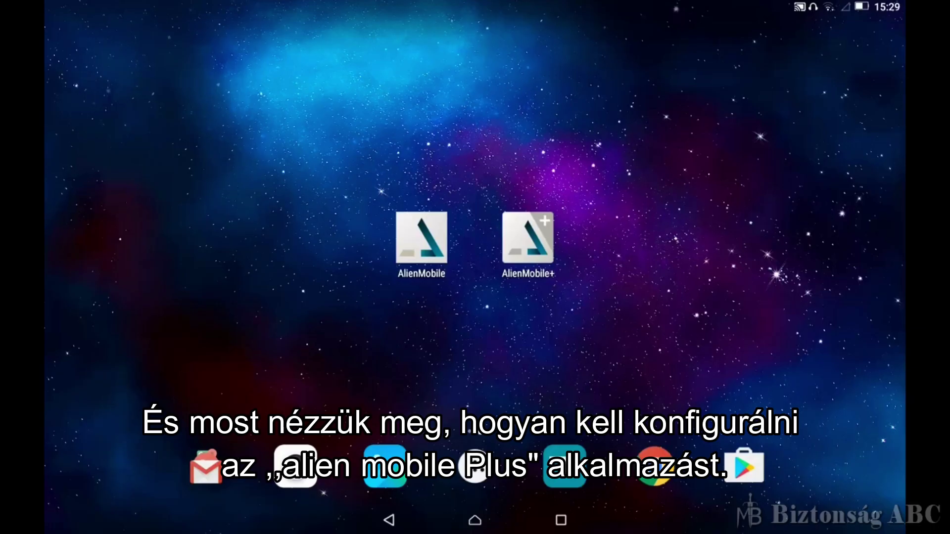
In Alien Mobile Plus, open the IMPOSTAZIONI > CENTRALE Cloud login form
left_click(542, 232)
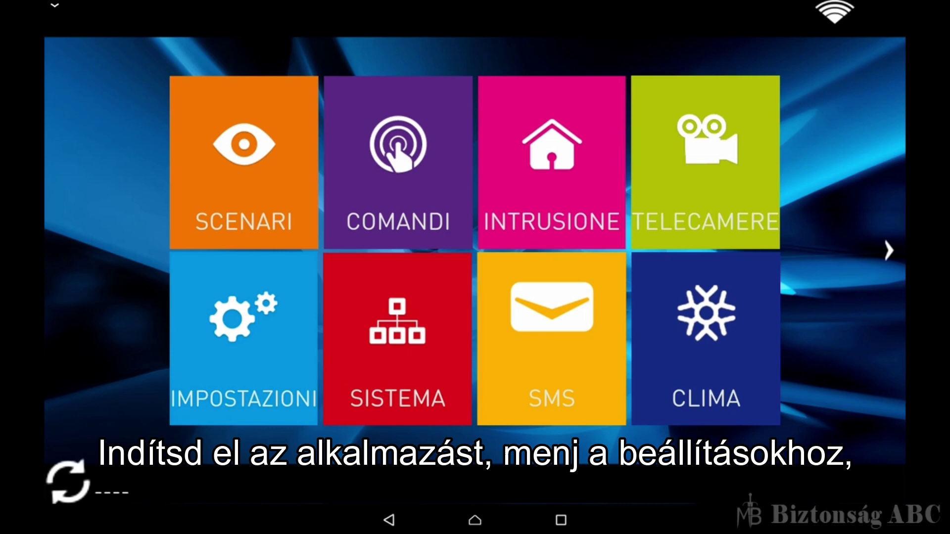
left_click(242, 331)
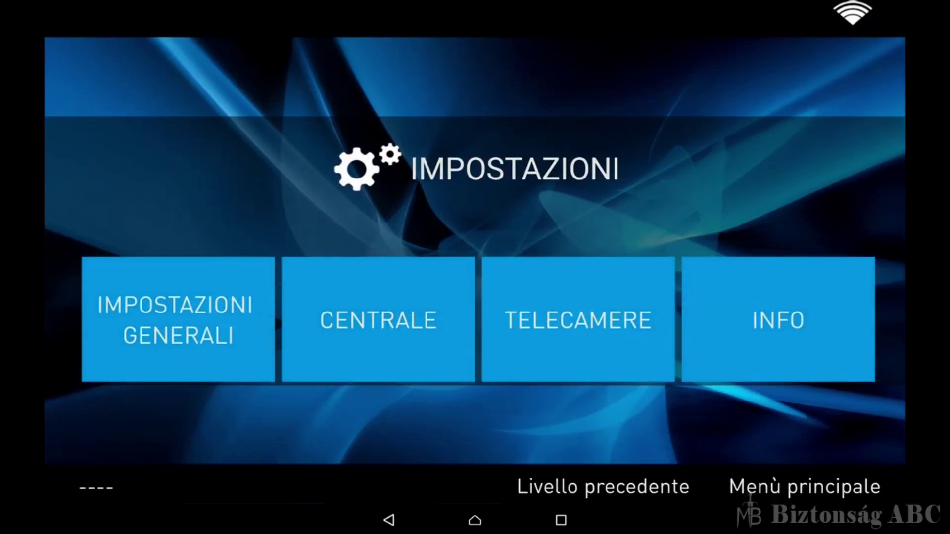
left_click(374, 318)
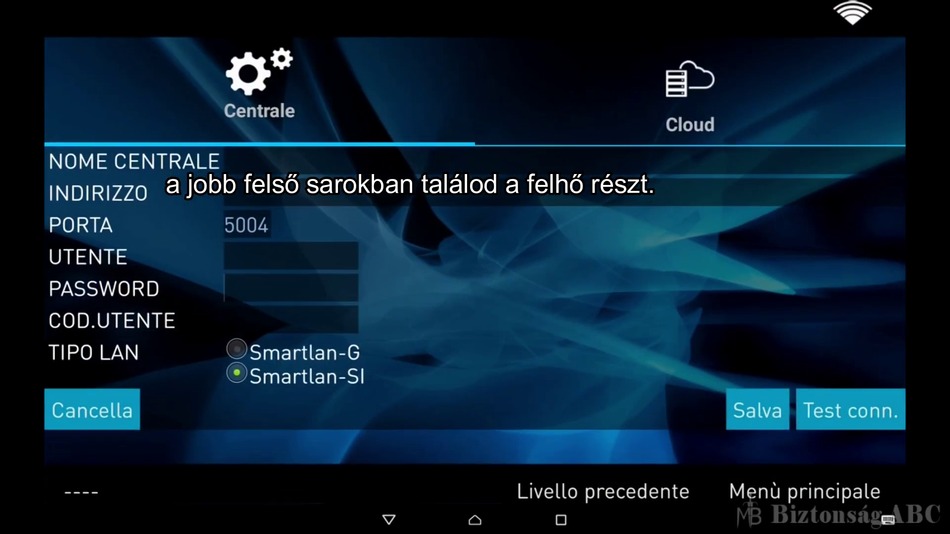
left_click(692, 94)
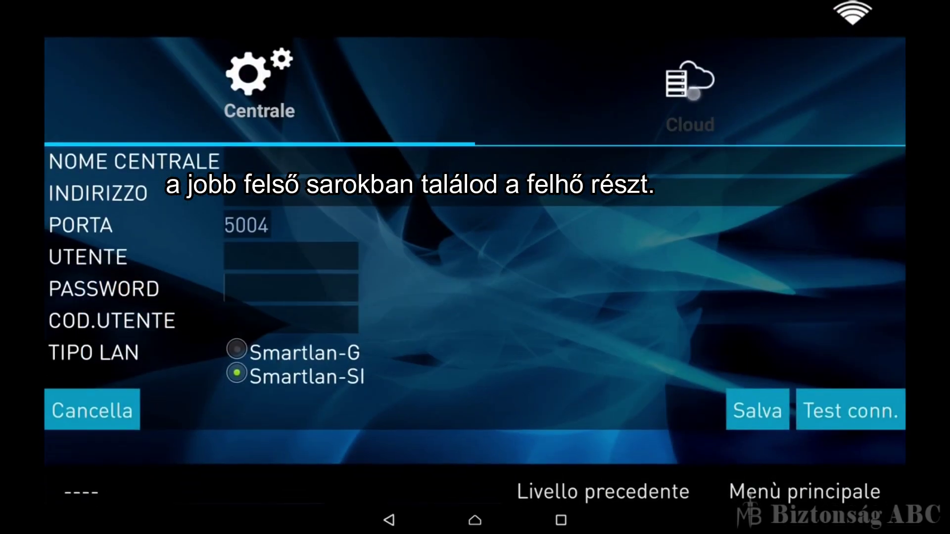
Log in with the cloud account e-mail and password, then return to the main menu
left_click(267, 161)
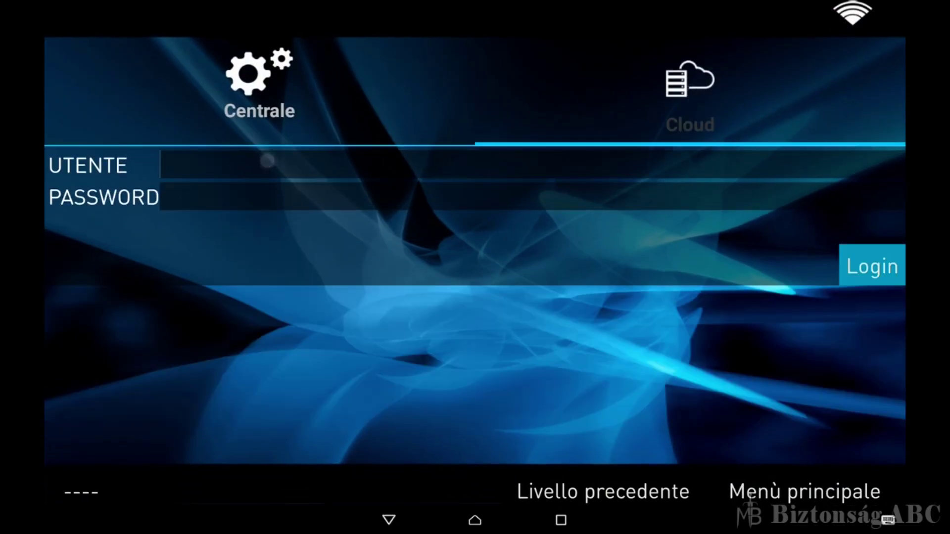
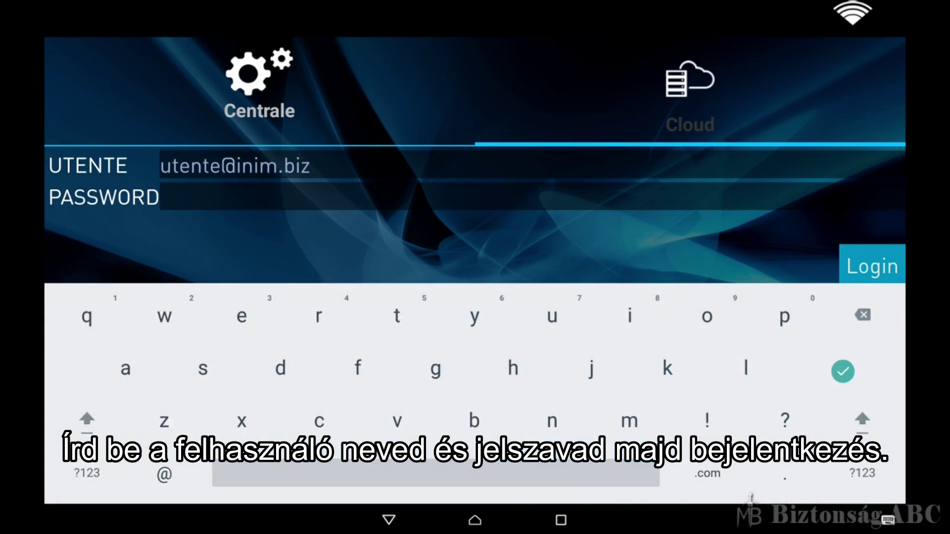
left_click(297, 197)
type("password")
left_click(843, 371)
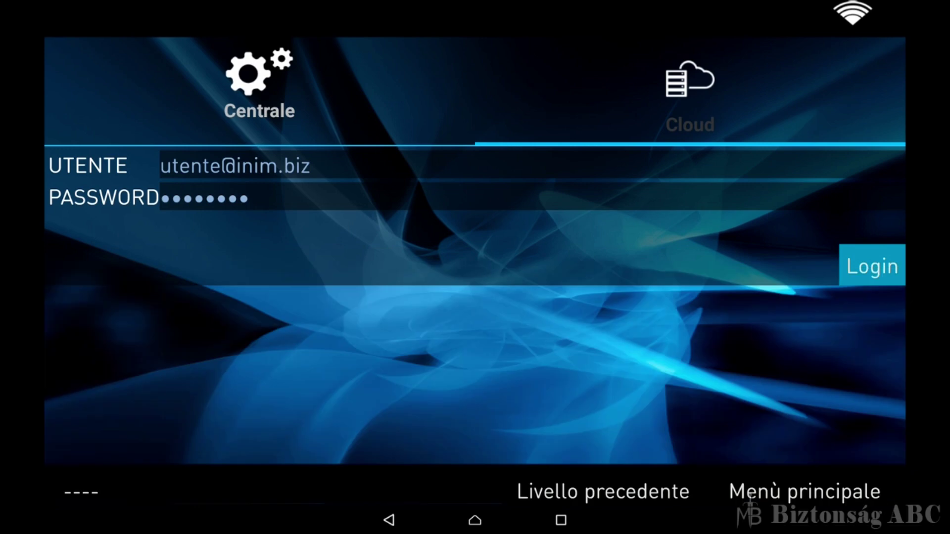
left_click(869, 269)
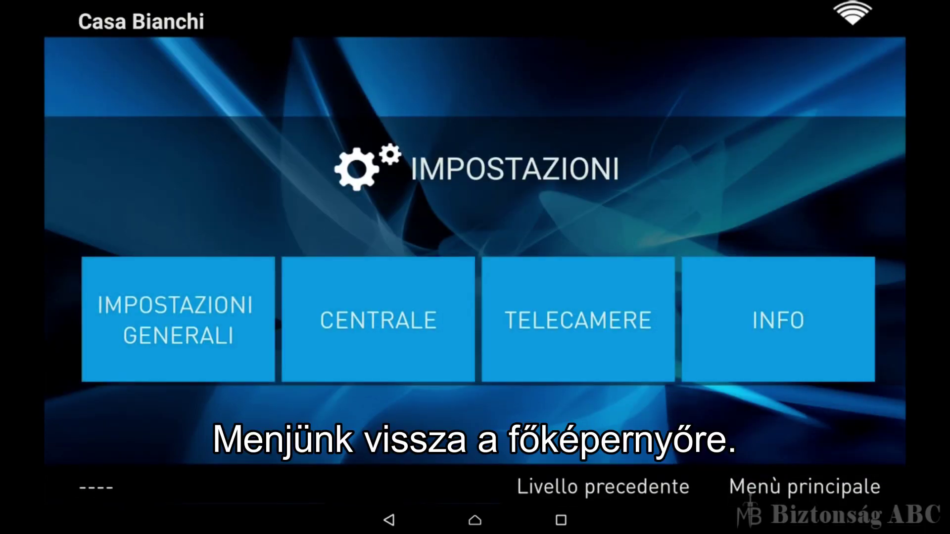
left_click(638, 484)
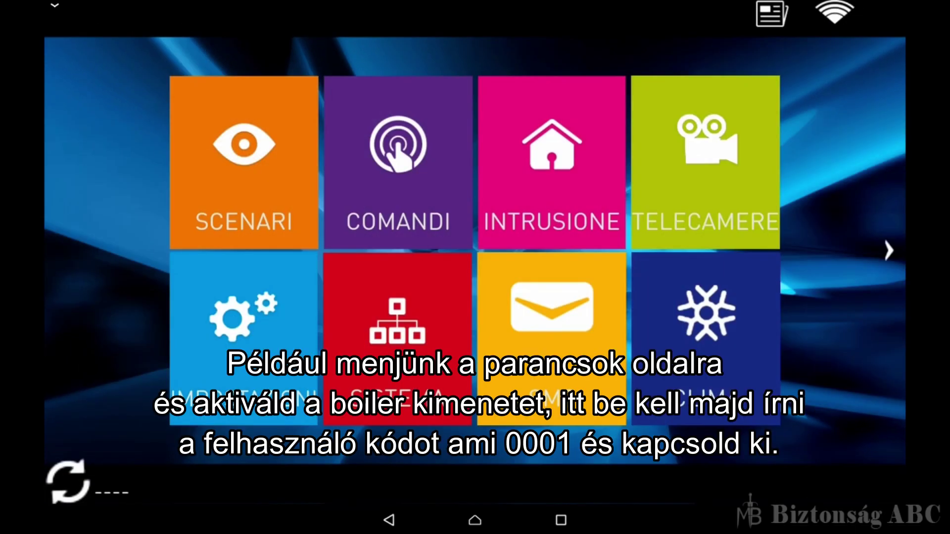
In COMANDI, switch Caldaia ON after entering the user code, then switch it OFF
left_click(398, 163)
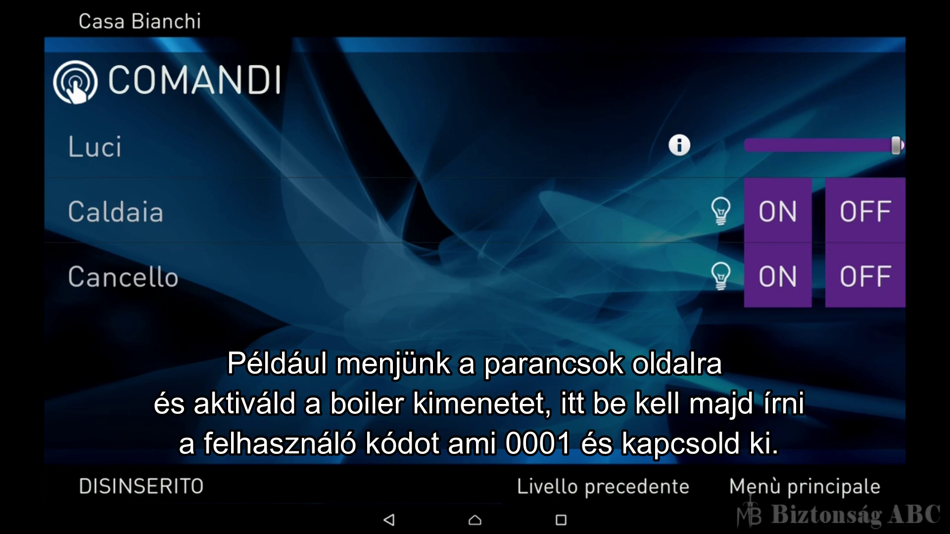
left_click(771, 211)
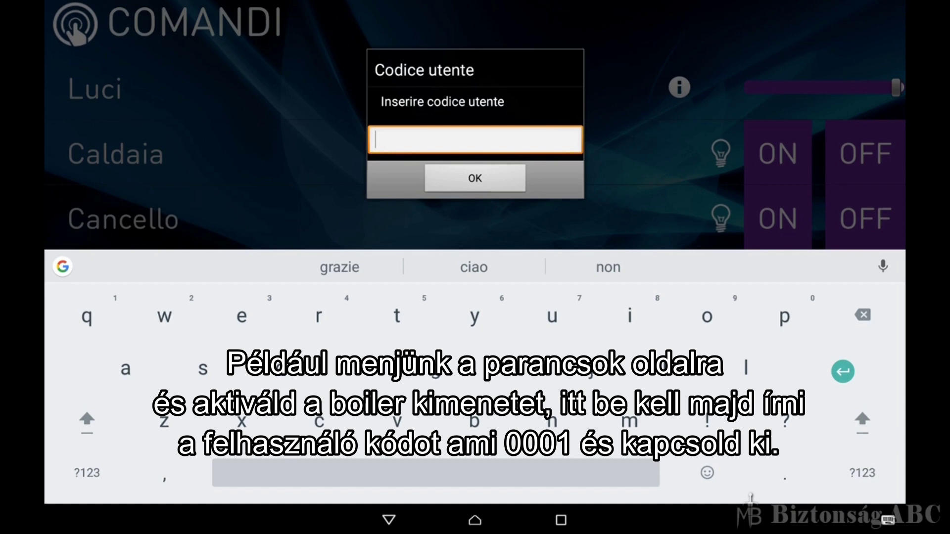
left_click(87, 472)
type("000")
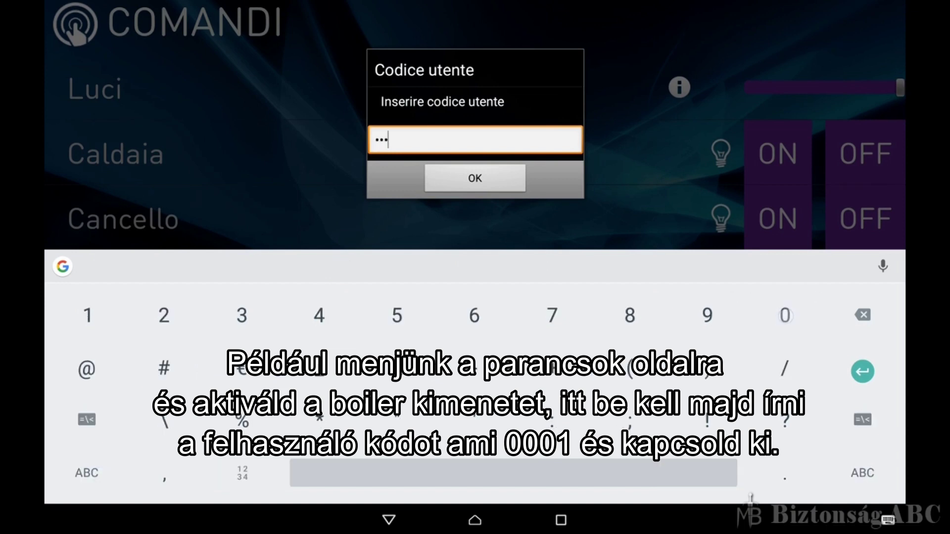
type("1")
left_click(475, 178)
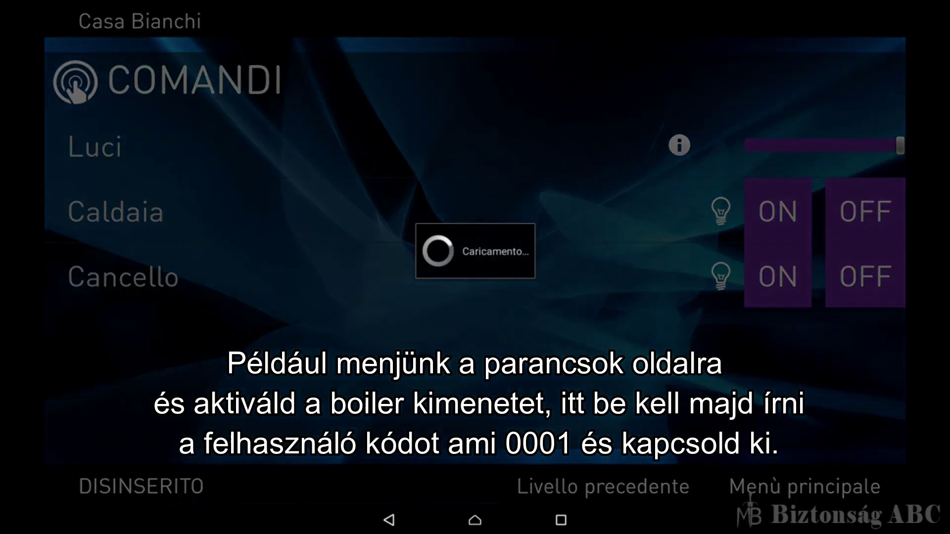
left_click(860, 210)
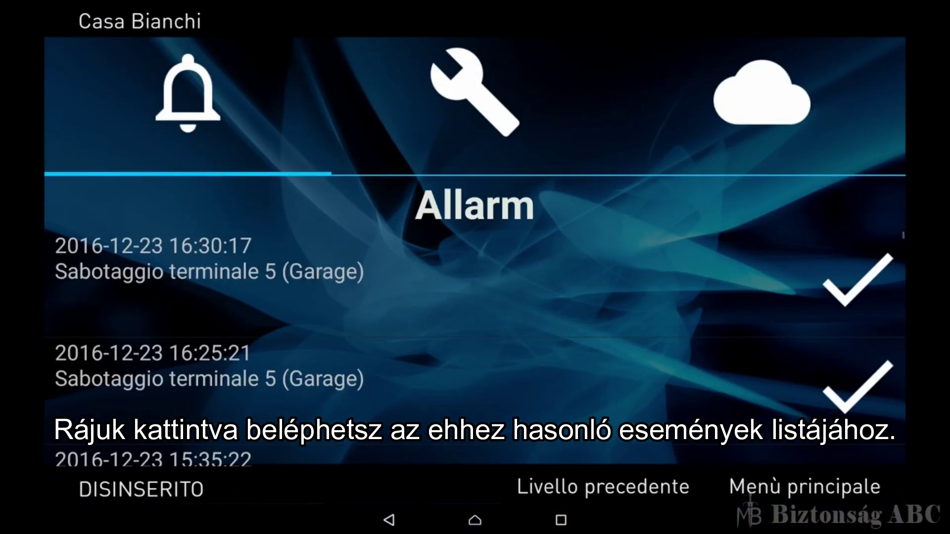
Check the fault and event notification lists, then exit Alien Mobile Plus to the tablet home screen
left_click(475, 92)
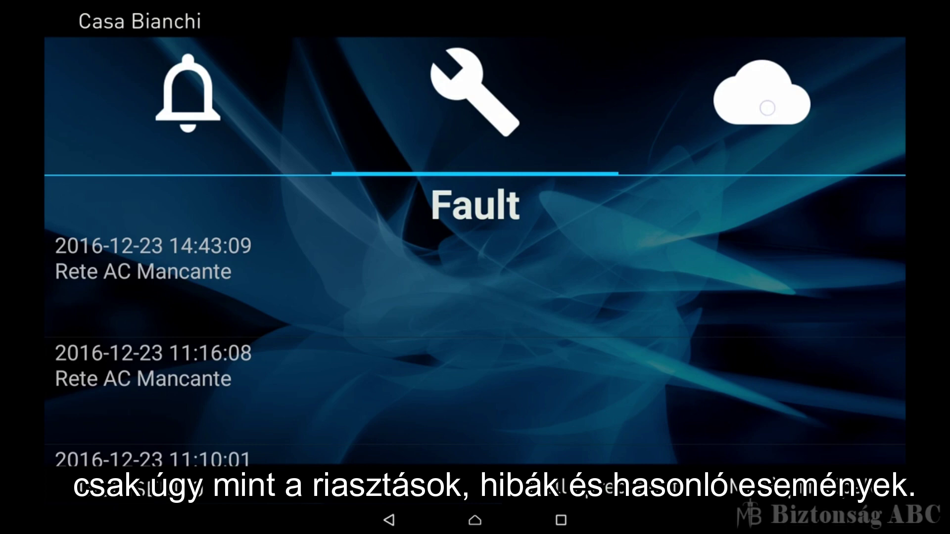
left_click(762, 92)
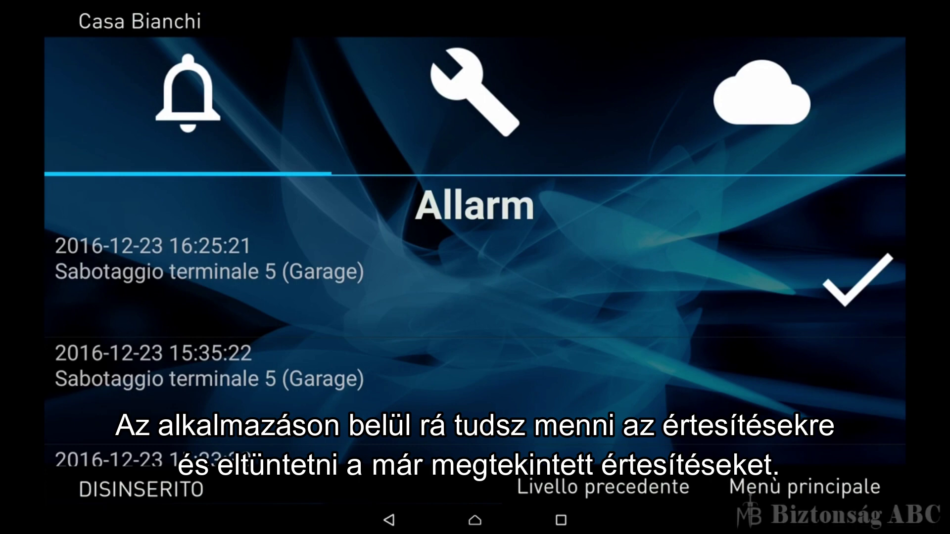
left_click(475, 91)
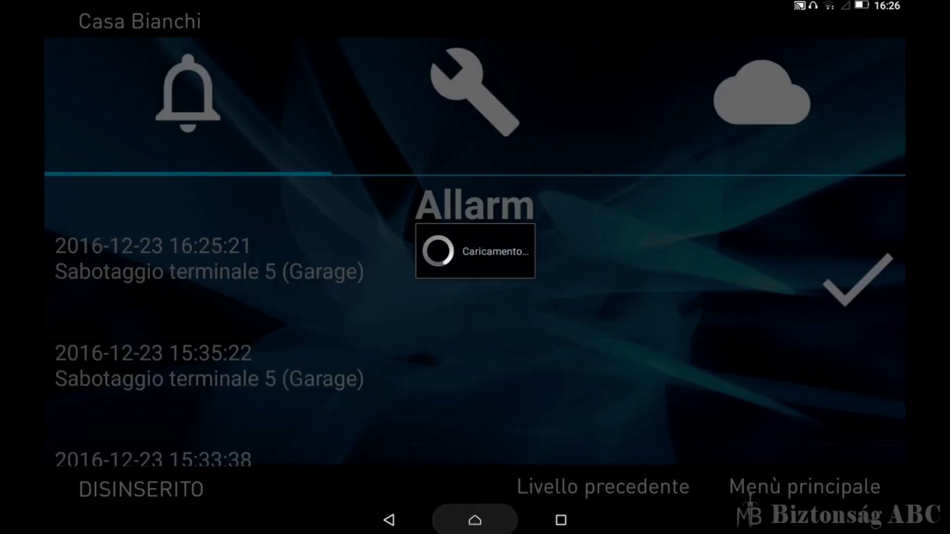
left_click(475, 519)
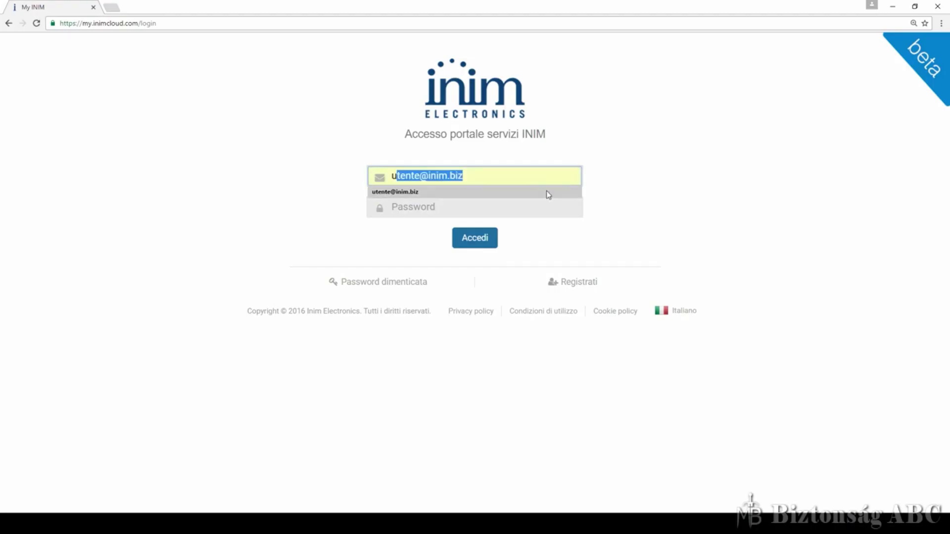
Log in to my.inimcloud.com with the suggested e-mail and show the profile's Dispositivi mobili list
left_click(547, 193)
left_click(542, 208)
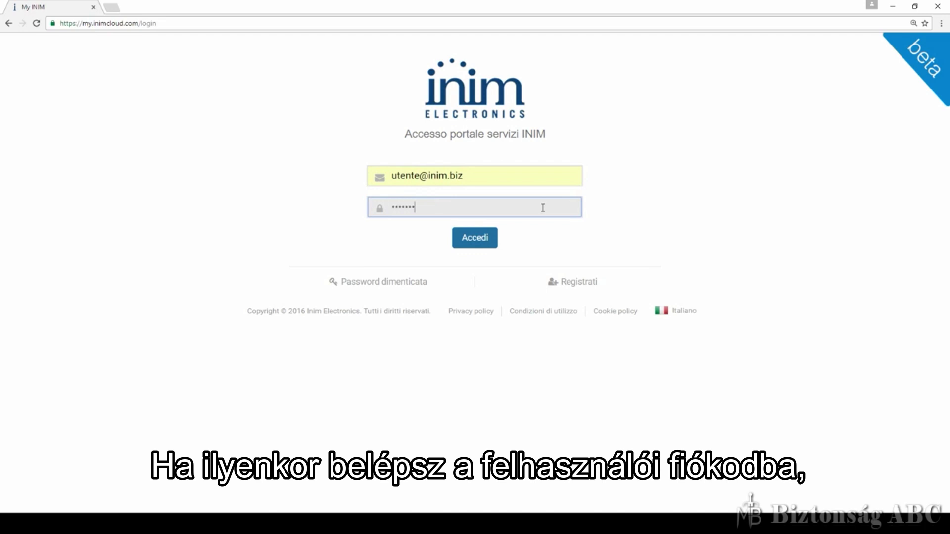
left_click(492, 238)
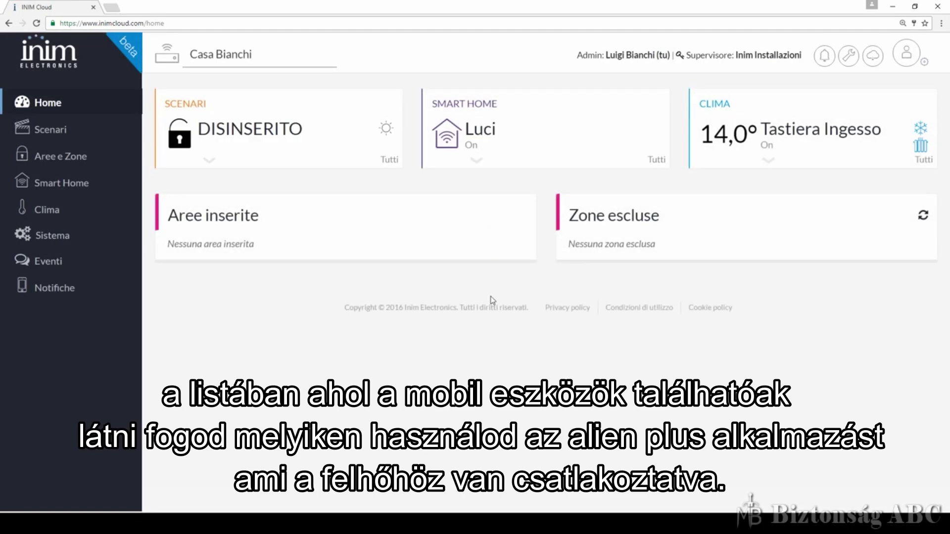
left_click(924, 62)
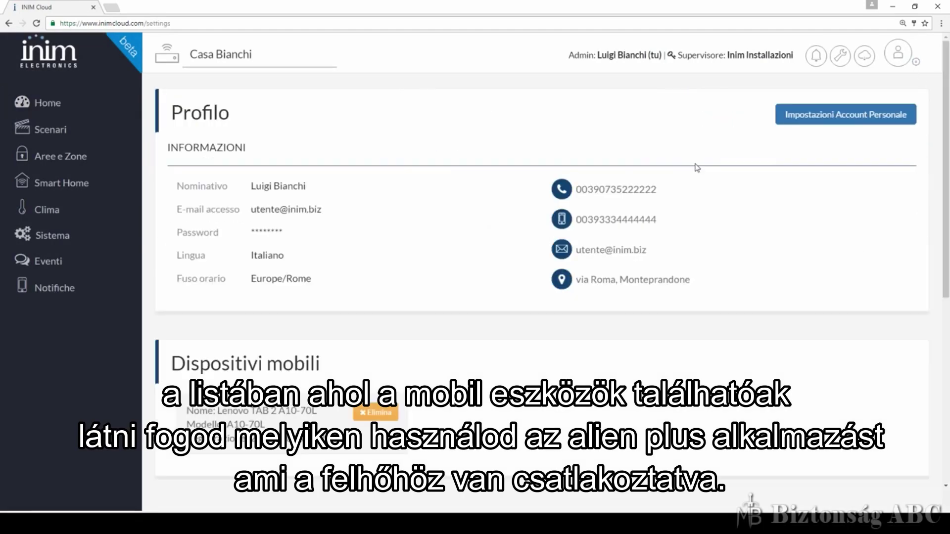
scroll(569, 239, "down", 3)
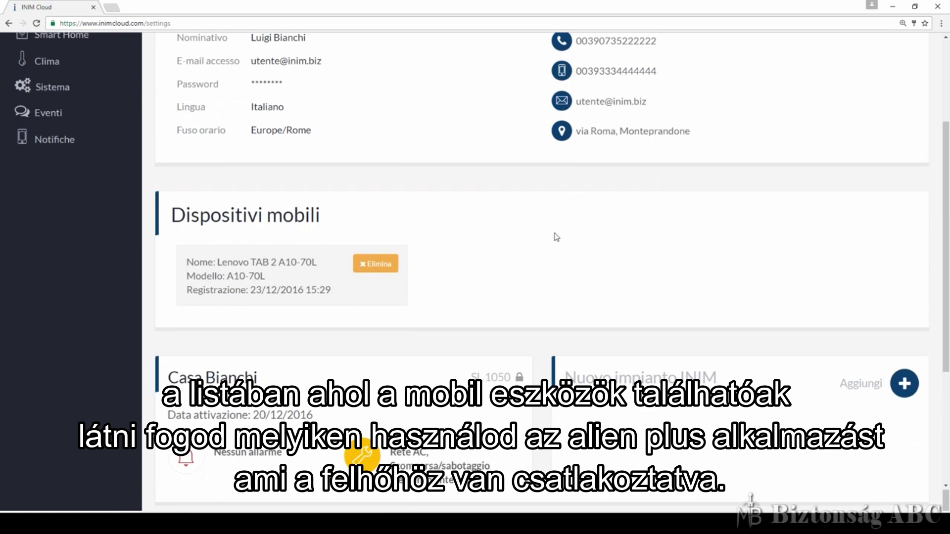